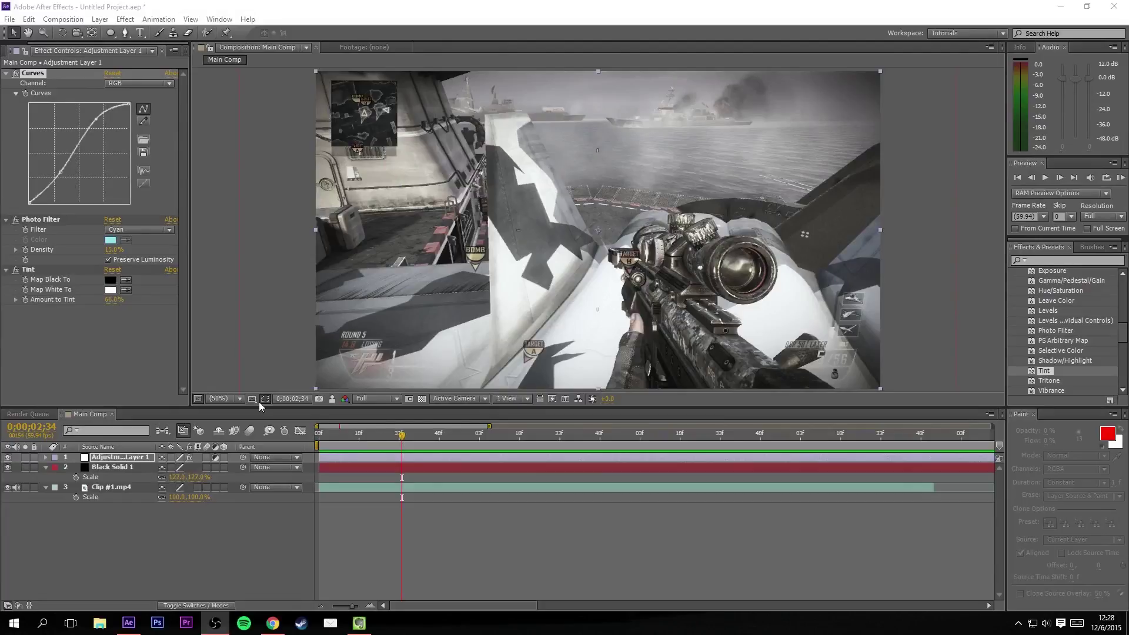
Browse the project items and Main Comp's Curves, Photo Filter and Tint effects
{"action": "left_click", "coordinate": [17, 50]}
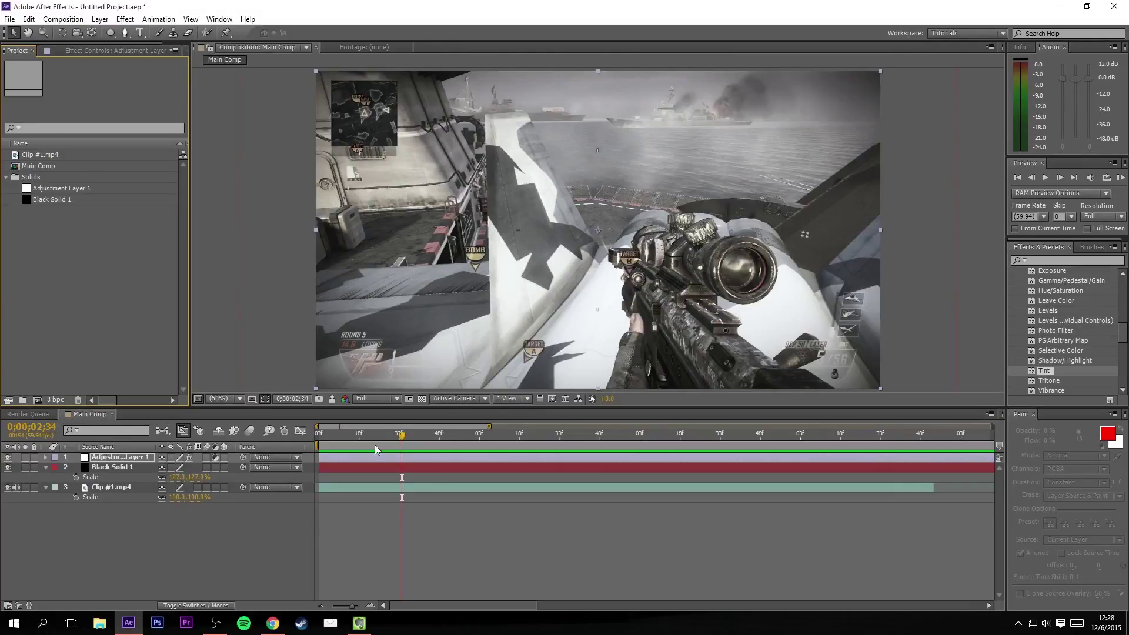
{"action": "left_click_drag", "start_coordinate": [377, 437], "coordinate": [714, 436]}
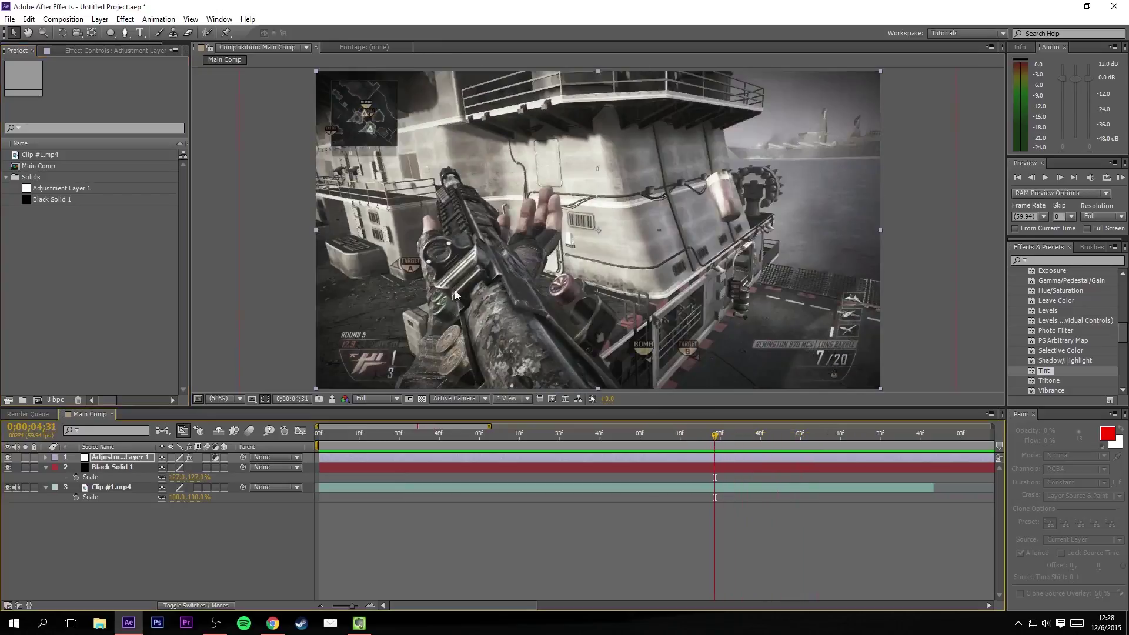
{"action": "left_click", "coordinate": [115, 51]}
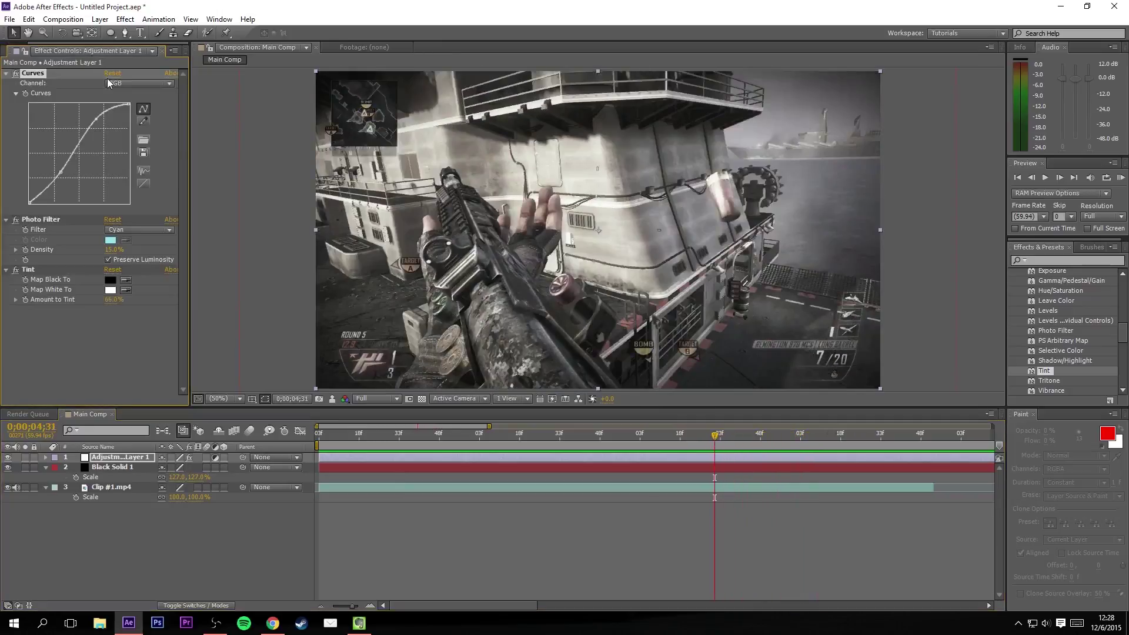
{"action": "left_click", "coordinate": [52, 221]}
{"action": "left_click", "coordinate": [34, 272]}
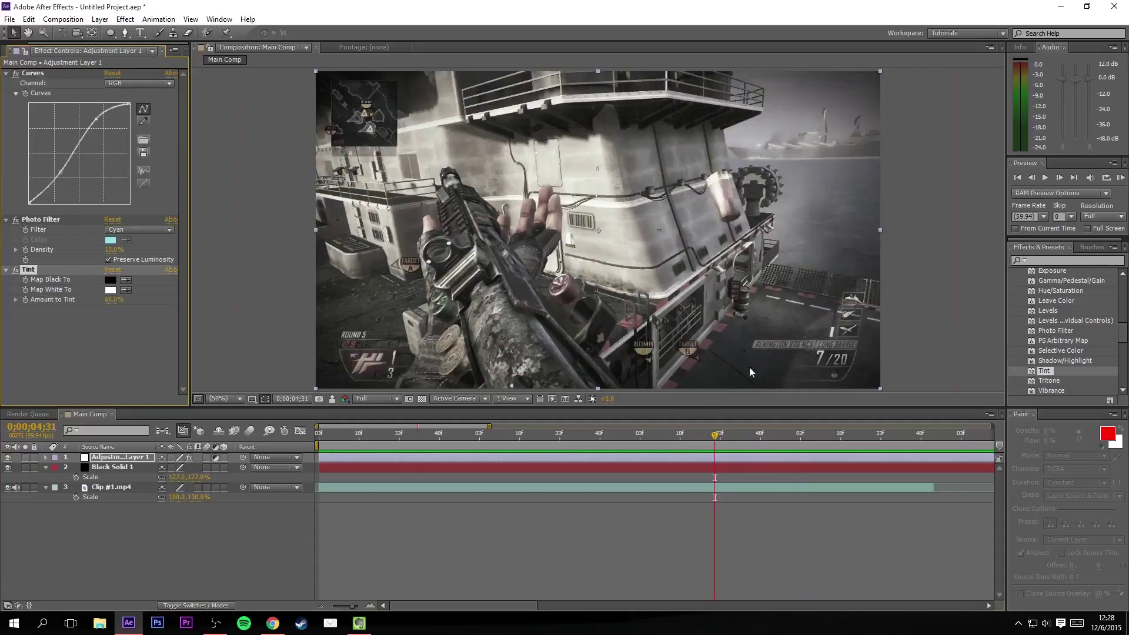
Scrub the graded clip, then select Main Comp in the Project list
{"action": "mouse_move", "coordinate": [726, 444]}
{"action": "left_mouse_down"}
{"action": "mouse_move", "coordinate": [756, 438]}
{"action": "mouse_move", "coordinate": [722, 438]}
{"action": "left_mouse_up"}
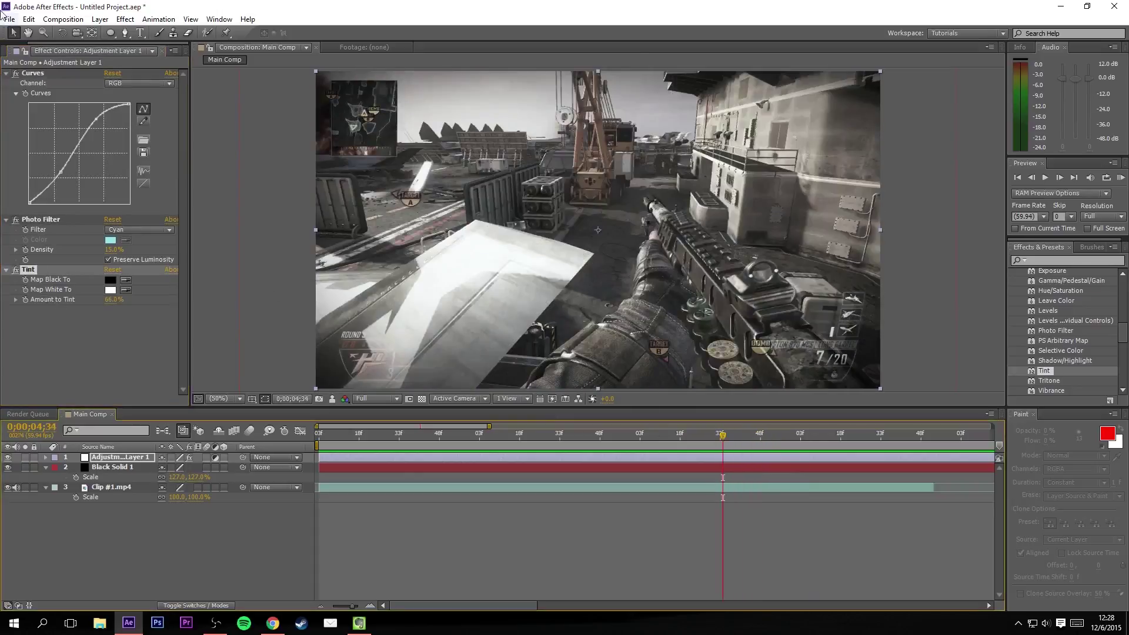
{"action": "left_click", "coordinate": [17, 49]}
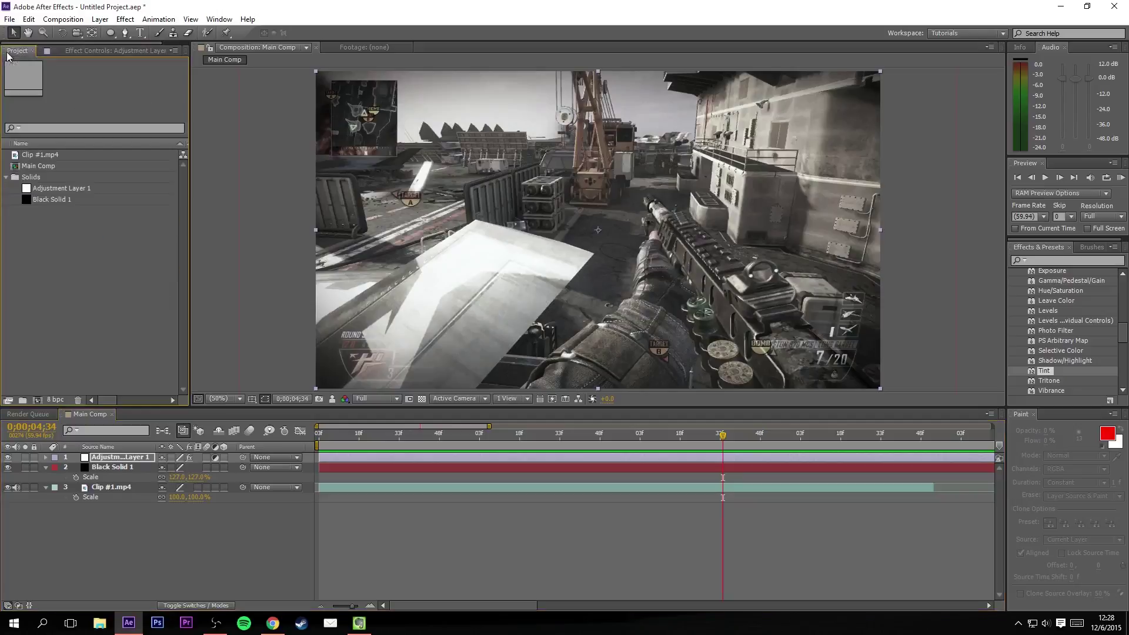
{"action": "left_click", "coordinate": [39, 167]}
Create a composition named 'main comp 2' with Clip #1.mp4 as its first layer
{"action": "left_click", "coordinate": [59, 155]}
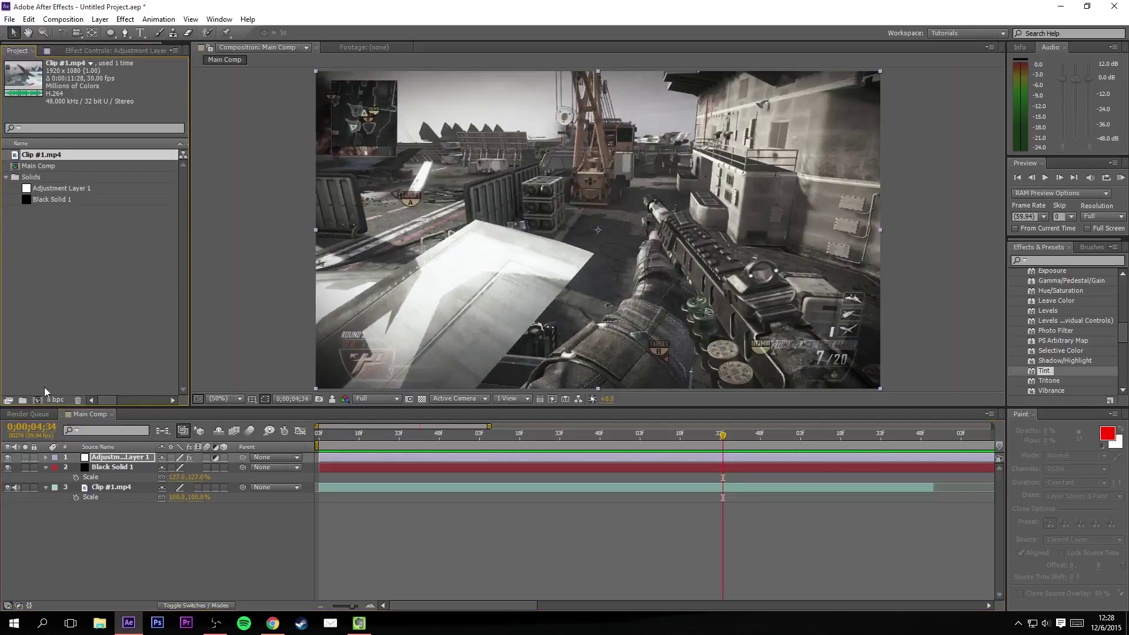
{"action": "left_click", "coordinate": [37, 401]}
{"action": "type", "text": "main"}
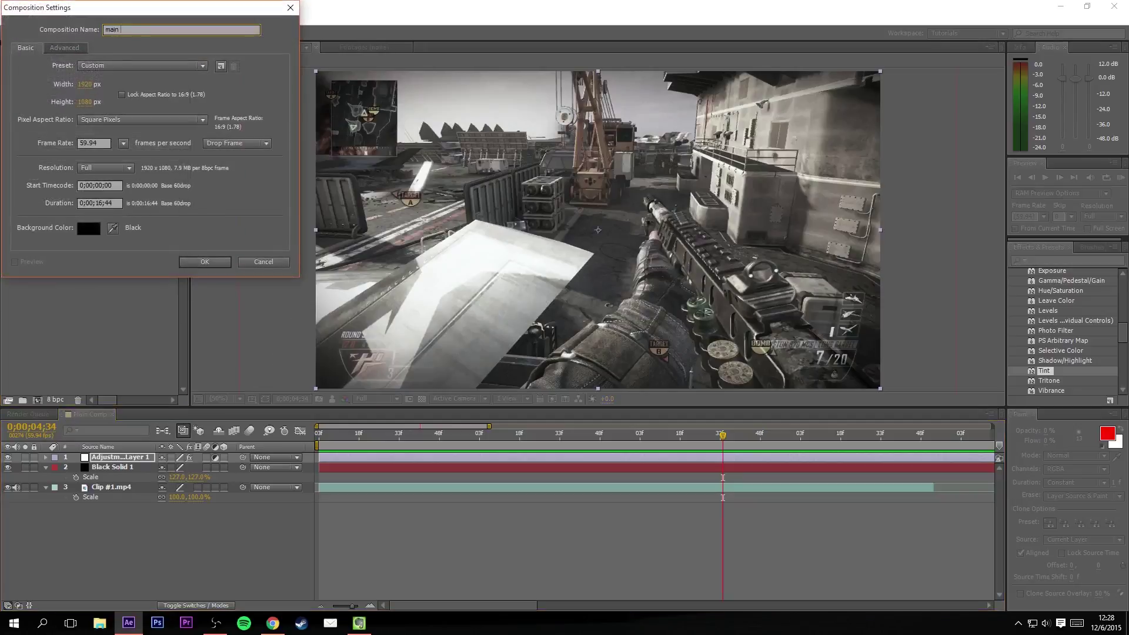
{"action": "type", "text": " comp 2"}
{"action": "key", "text": "Return"}
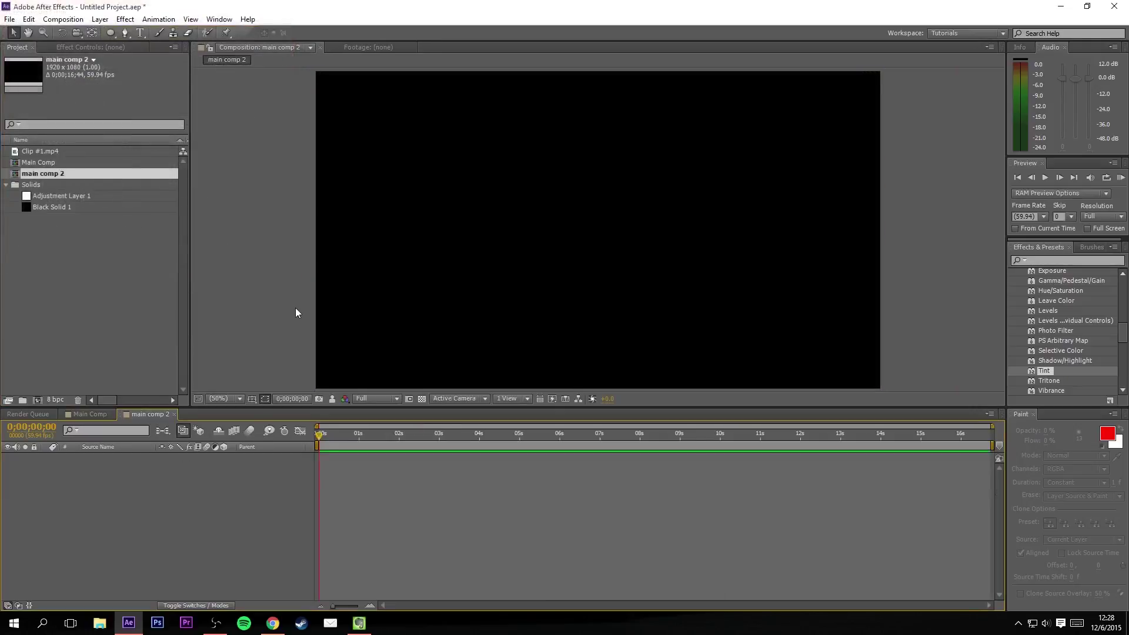
{"action": "left_click_drag", "start_coordinate": [35, 151], "coordinate": [279, 523]}
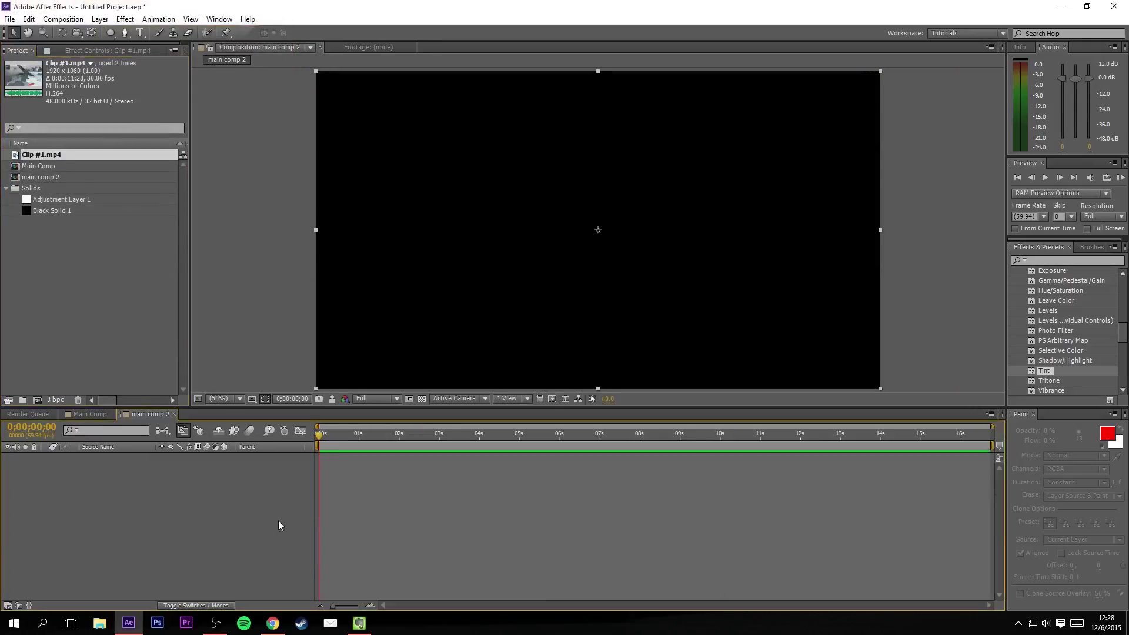
{"action": "left_click_drag", "start_coordinate": [412, 434], "coordinate": [489, 436]}
Trim Clip #1.mp4 to 4;15–10;34 and slide it to start at 0 seconds
{"action": "left_click", "coordinate": [484, 460]}
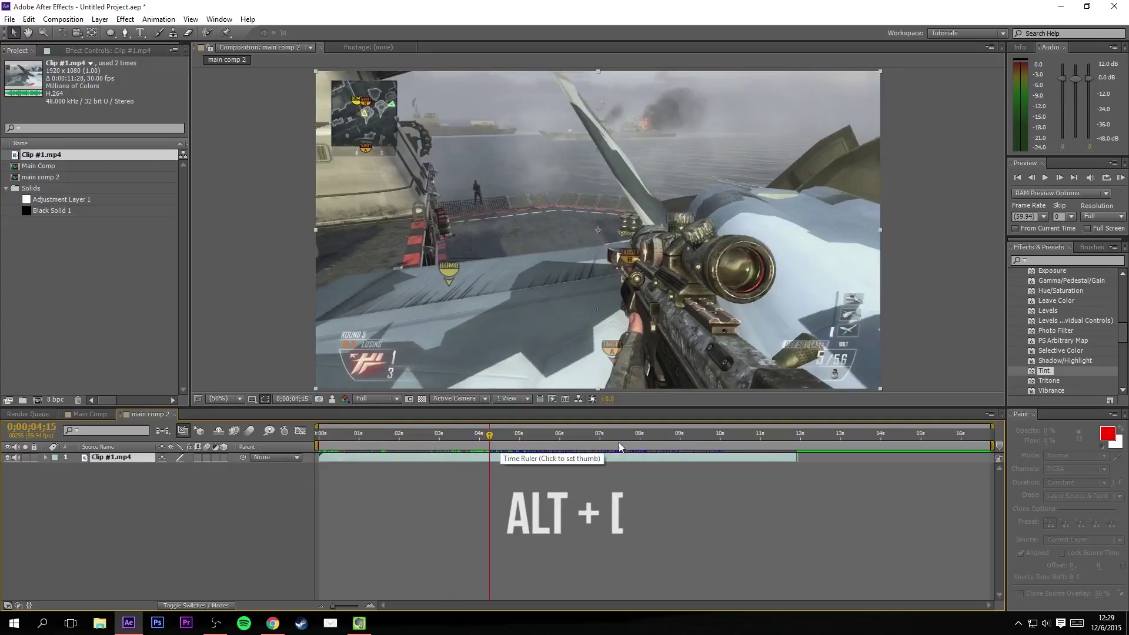
{"action": "key", "text": "alt+bracketleft"}
{"action": "left_click_drag", "start_coordinate": [496, 438], "coordinate": [643, 435]}
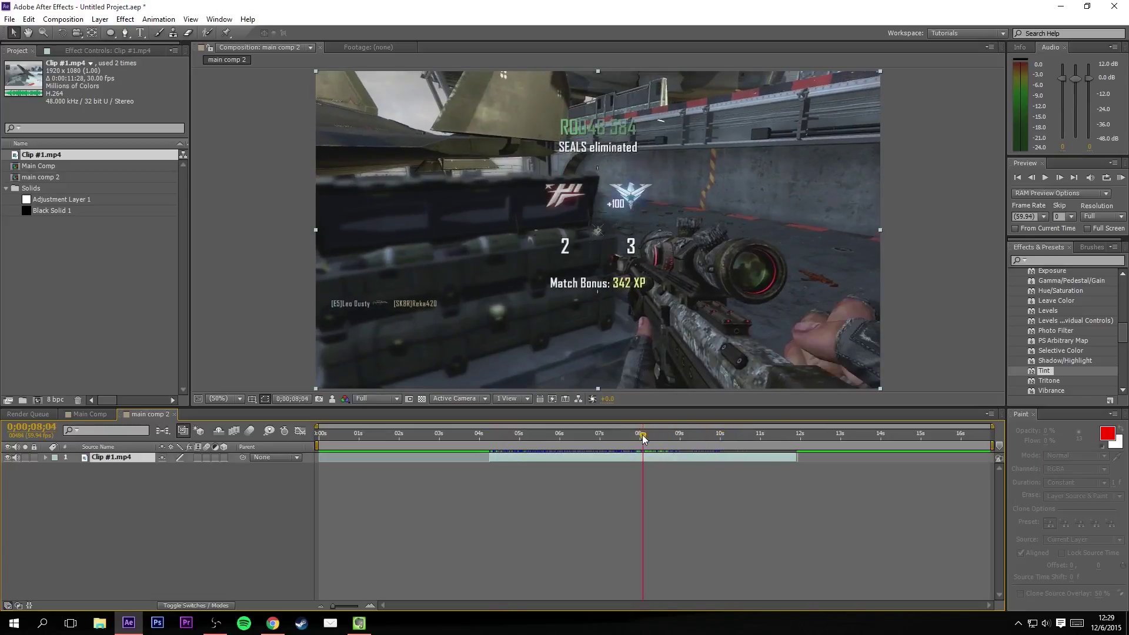
{"action": "key", "text": "alt+bracketright"}
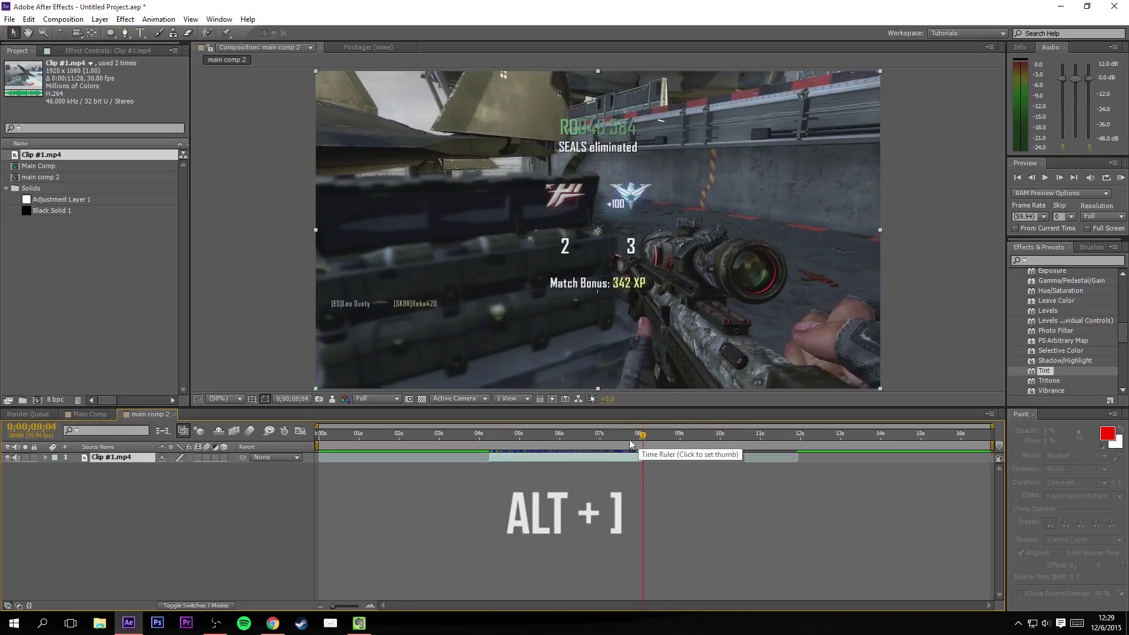
{"action": "left_click_drag", "start_coordinate": [542, 458], "coordinate": [371, 452]}
Fit the timeline view to the trimmed clip and reselect the clip layer
{"action": "left_click_drag", "start_coordinate": [459, 435], "coordinate": [436, 435]}
{"action": "scroll", "coordinate": [399, 464], "scroll_direction": "up", "scroll_amount": 6, "text": "alt"}
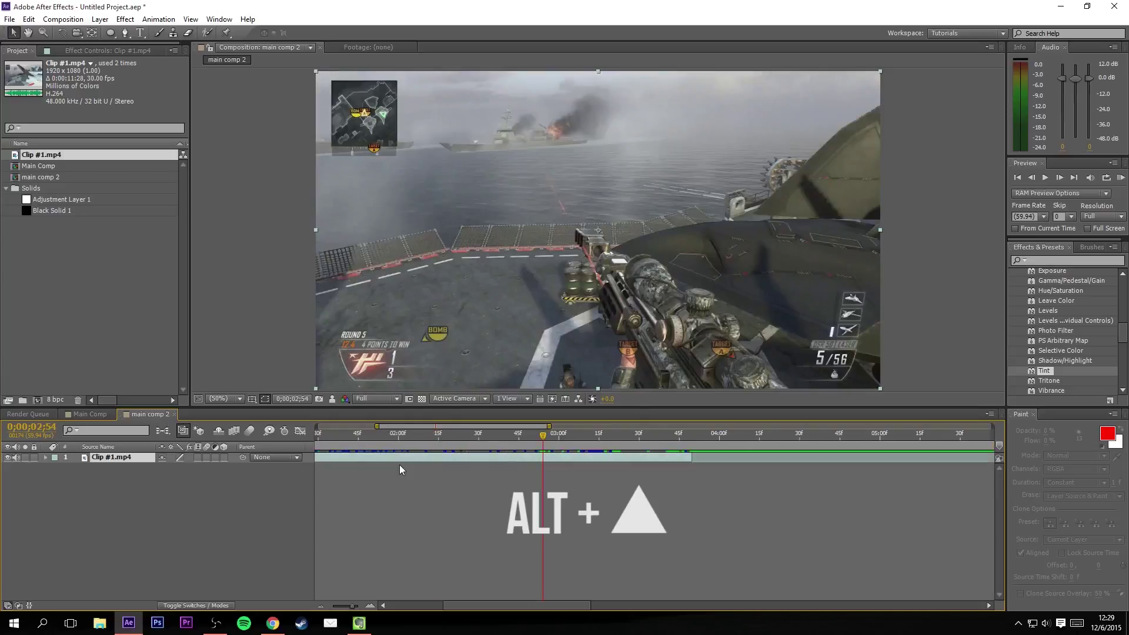
{"action": "key", "text": "Home"}
{"action": "left_click", "coordinate": [522, 552]}
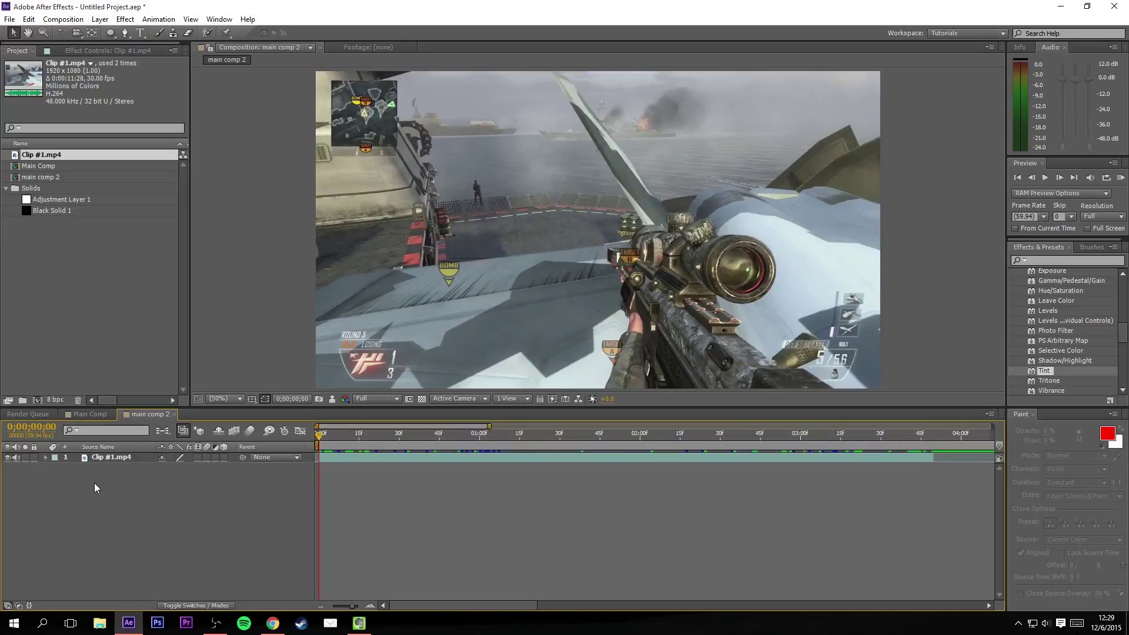
{"action": "left_click", "coordinate": [139, 461]}
{"action": "key", "text": "space"}
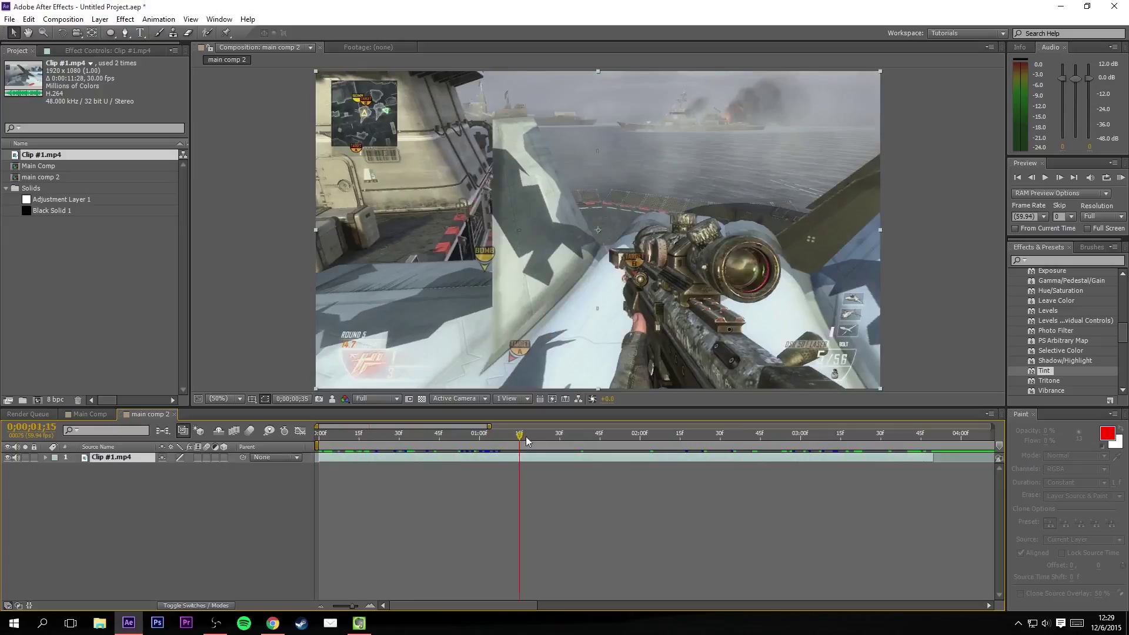
{"action": "key", "text": "space"}
{"action": "key", "text": "ctrl+shift+d"}
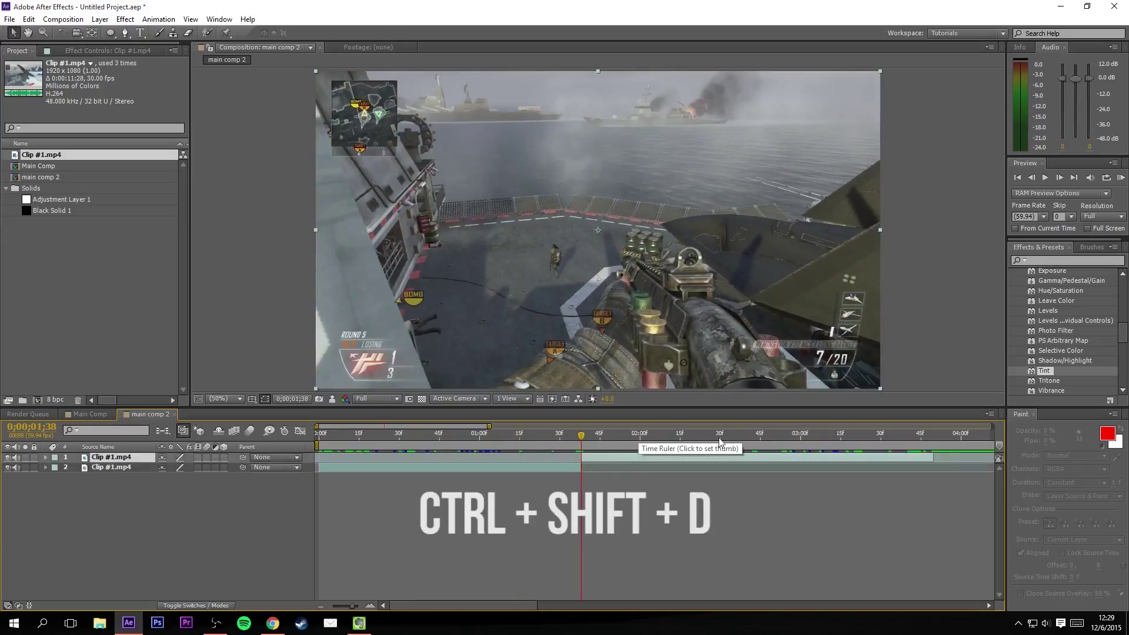
{"action": "left_click", "coordinate": [795, 433]}
{"action": "key", "text": "ctrl+shift+d"}
{"action": "left_click", "coordinate": [652, 470]}
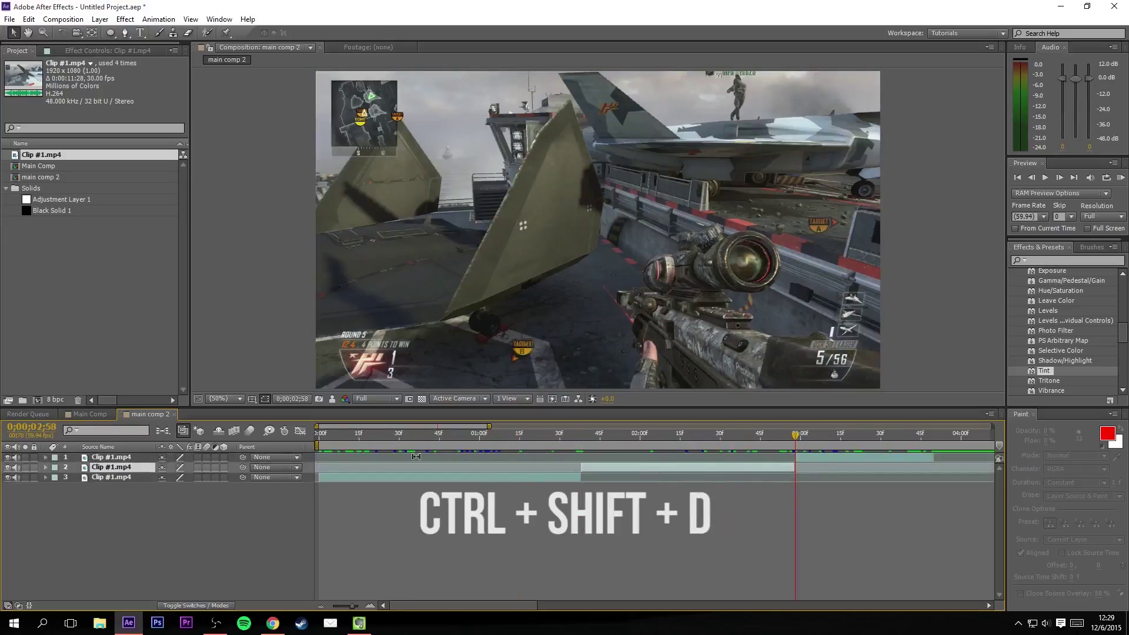
{"action": "left_click", "coordinate": [336, 486]}
{"action": "left_click_drag", "start_coordinate": [591, 434], "coordinate": [495, 513]}
{"action": "left_click", "coordinate": [446, 477]}
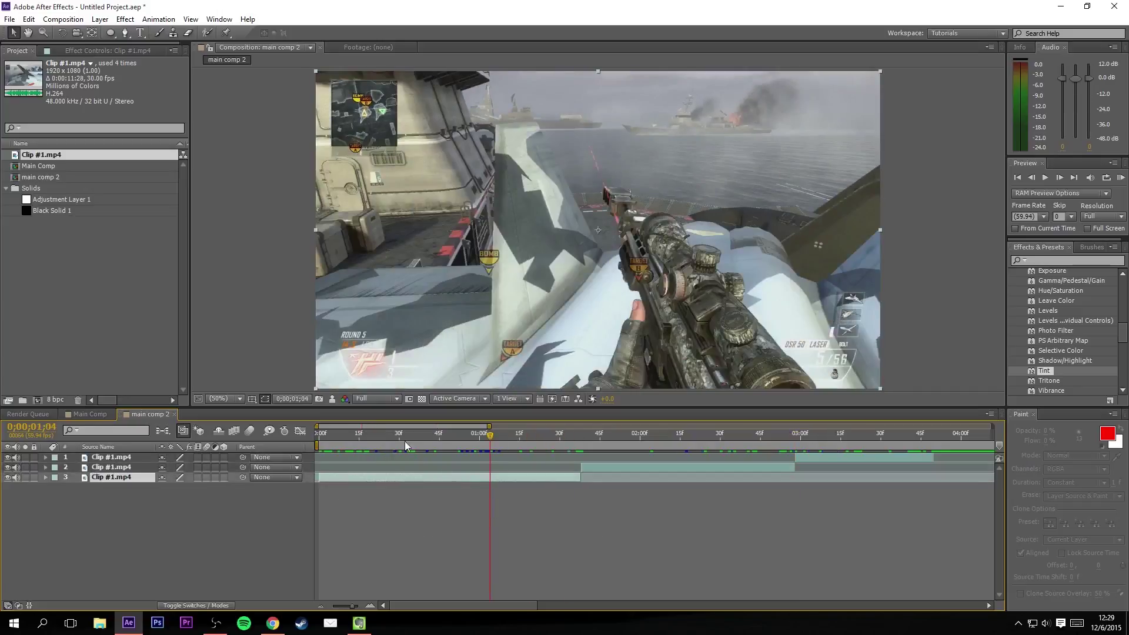
{"action": "left_click_drag", "start_coordinate": [405, 441], "coordinate": [403, 446]}
{"action": "left_click", "coordinate": [694, 435]}
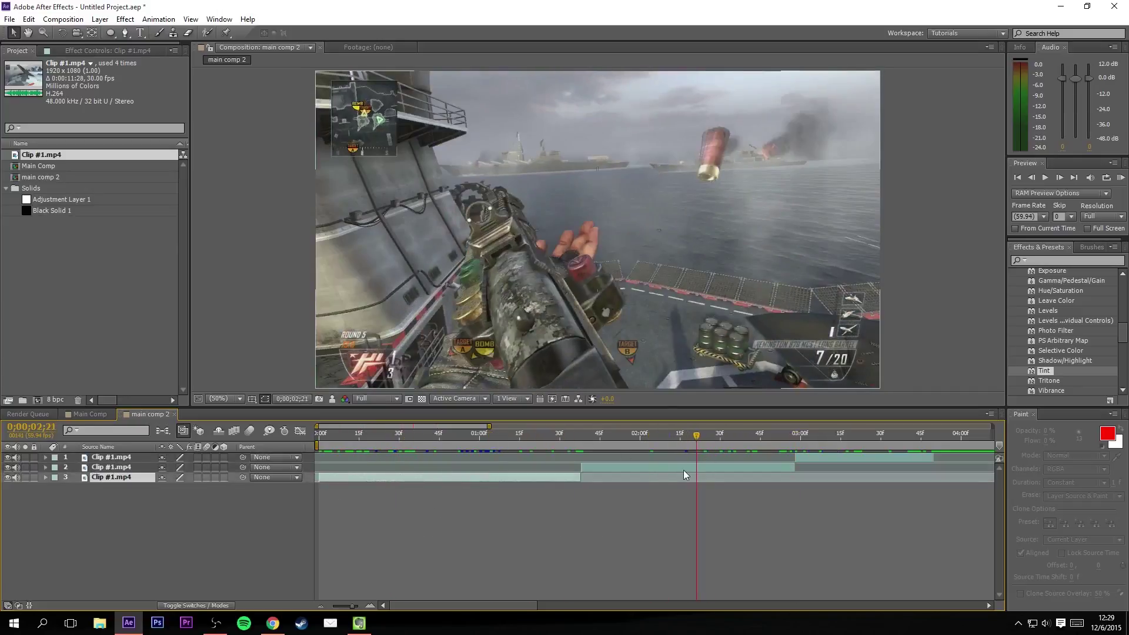
{"action": "left_click", "coordinate": [683, 468]}
{"action": "left_click", "coordinate": [863, 435]}
{"action": "left_click_drag", "start_coordinate": [863, 435], "coordinate": [875, 435]}
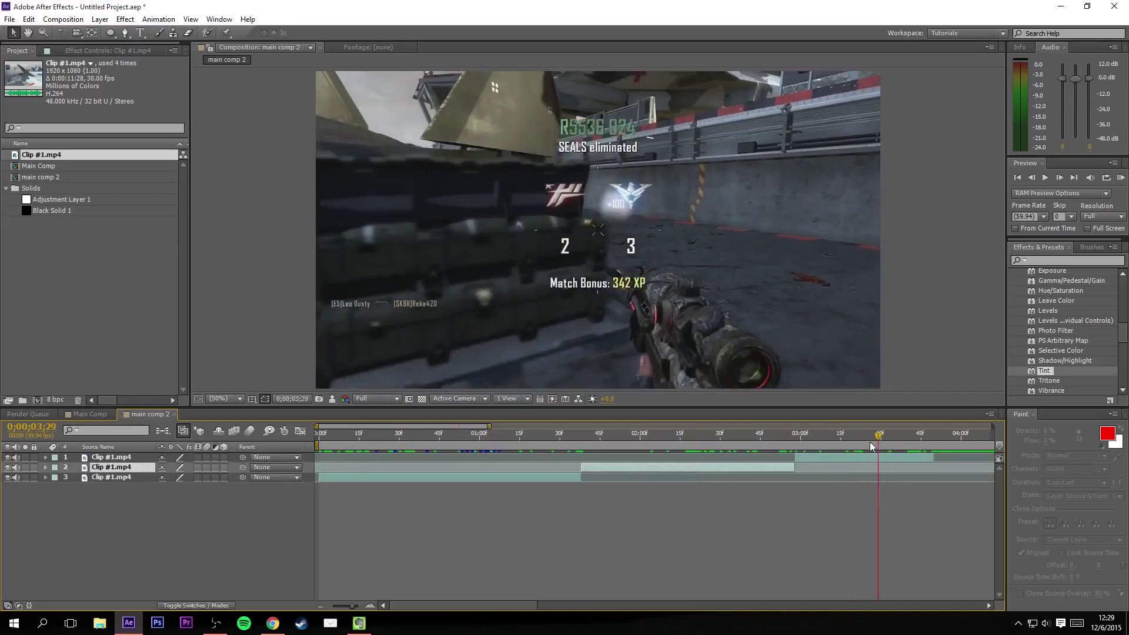
{"action": "left_click", "coordinate": [861, 482]}
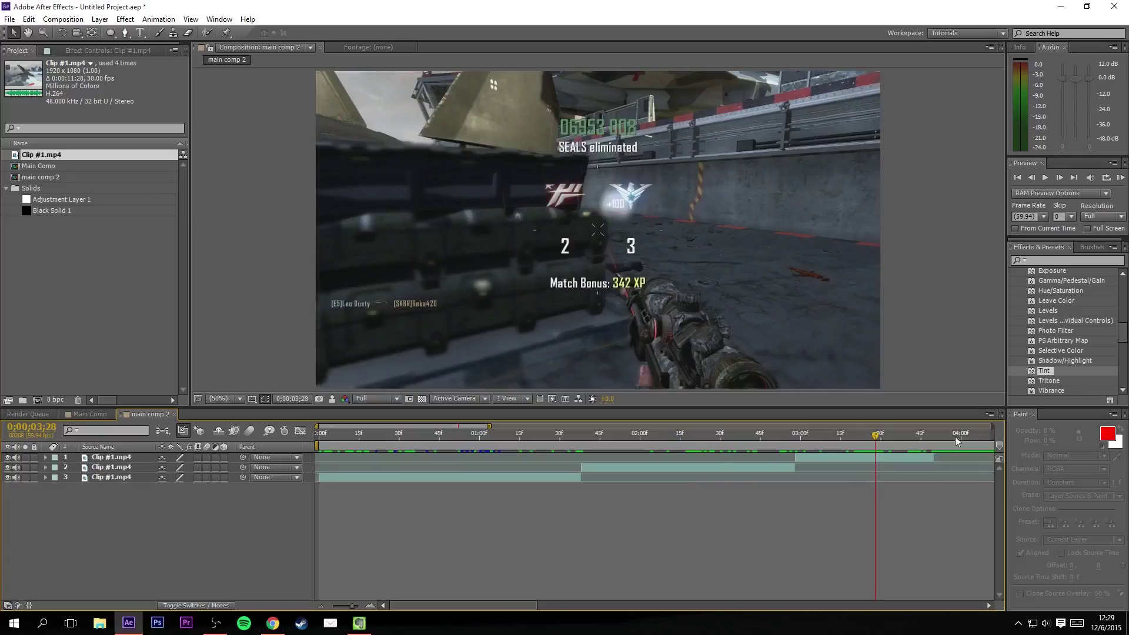
{"action": "key", "text": "ctrl+z"}
{"action": "key", "text": "ctrl+z"}
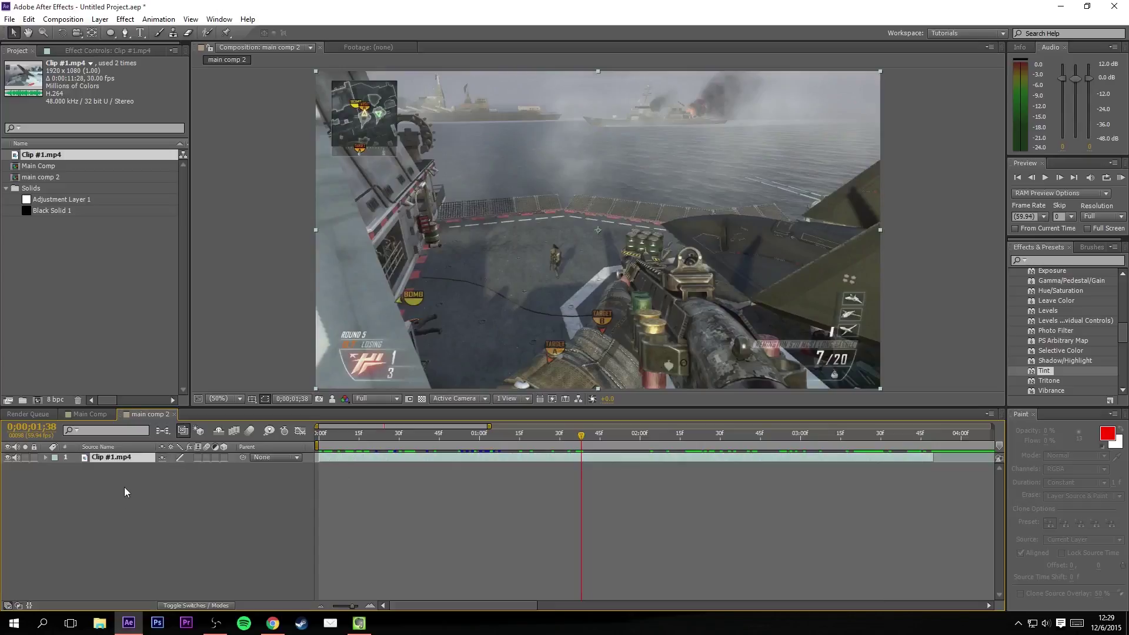
{"action": "right_click", "coordinate": [121, 521]}
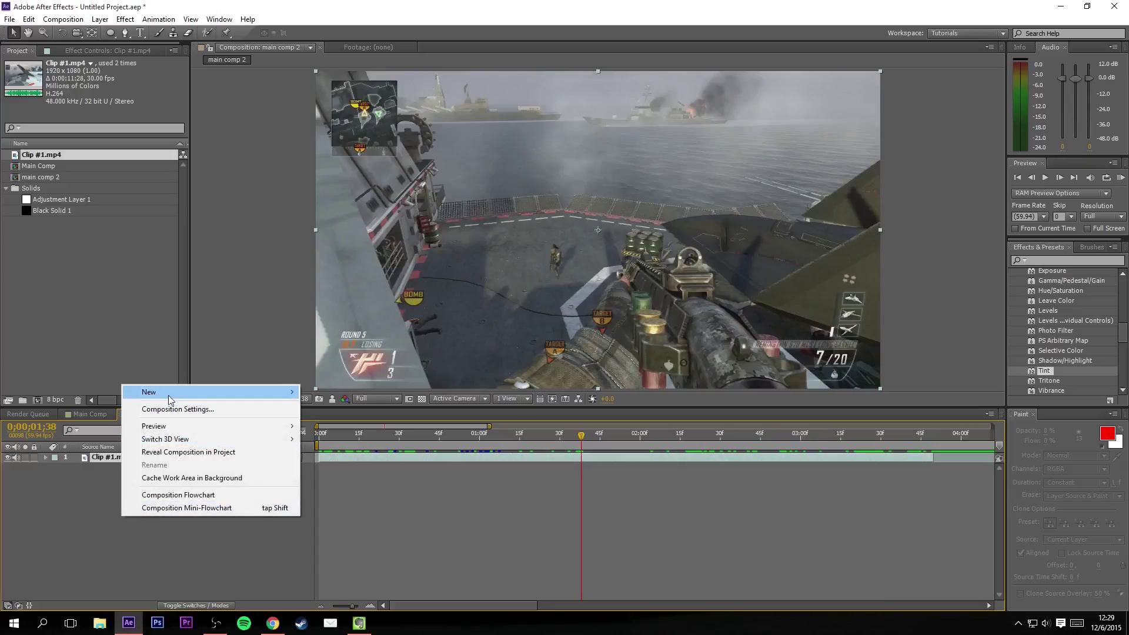
Add an adjustment layer to main comp 2 and apply Curves from Color Correction
{"action": "mouse_move", "coordinate": [168, 395]}
{"action": "left_click", "coordinate": [345, 486]}
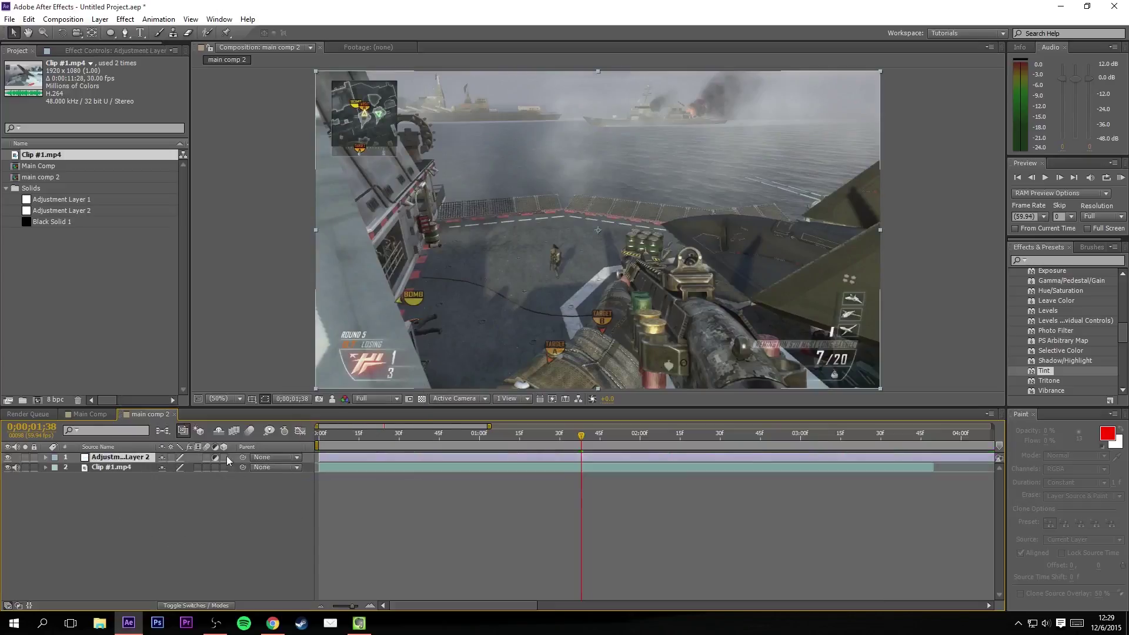
{"action": "left_click", "coordinate": [100, 51]}
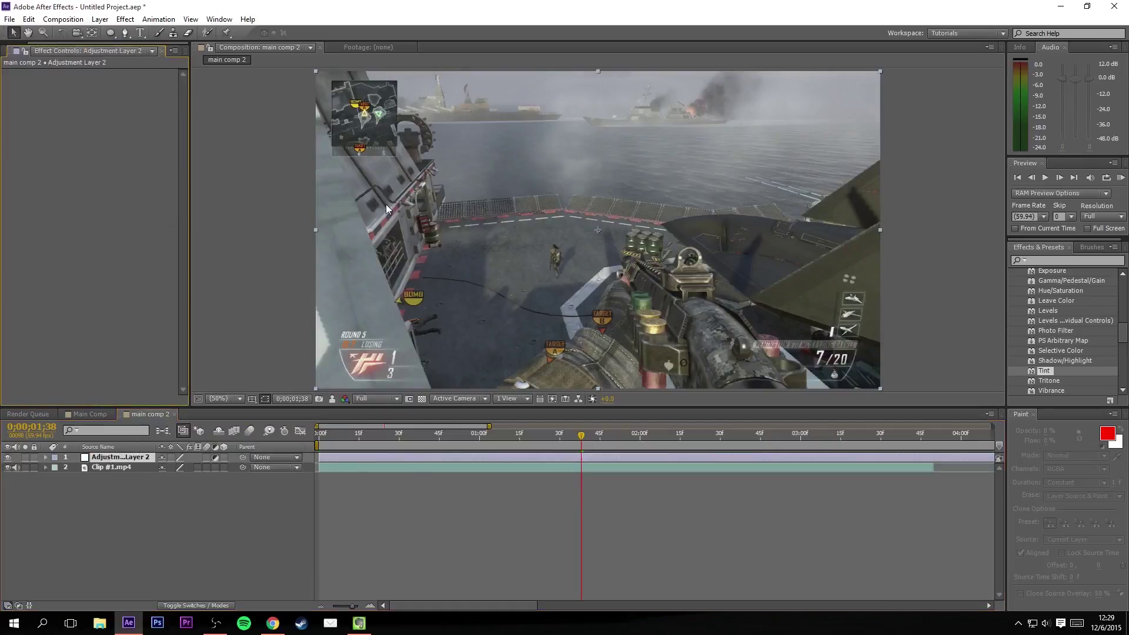
{"action": "left_click", "coordinate": [1070, 260]}
{"action": "left_click", "coordinate": [1059, 327]}
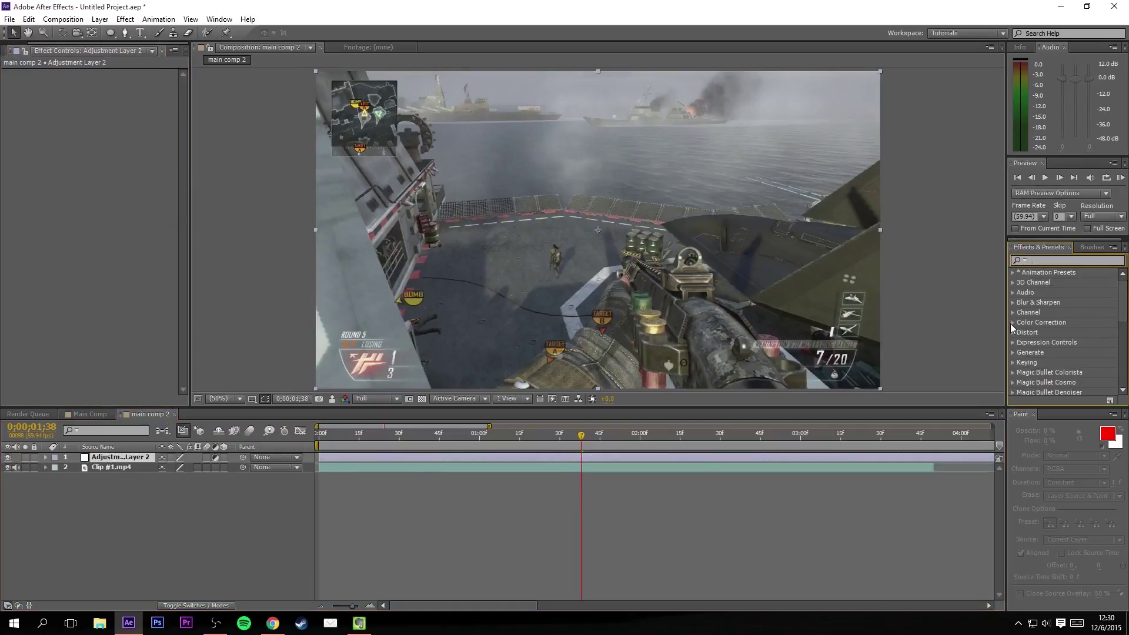
{"action": "left_click", "coordinate": [1012, 322]}
{"action": "scroll", "coordinate": [1111, 302], "scroll_direction": "down", "scroll_amount": 5}
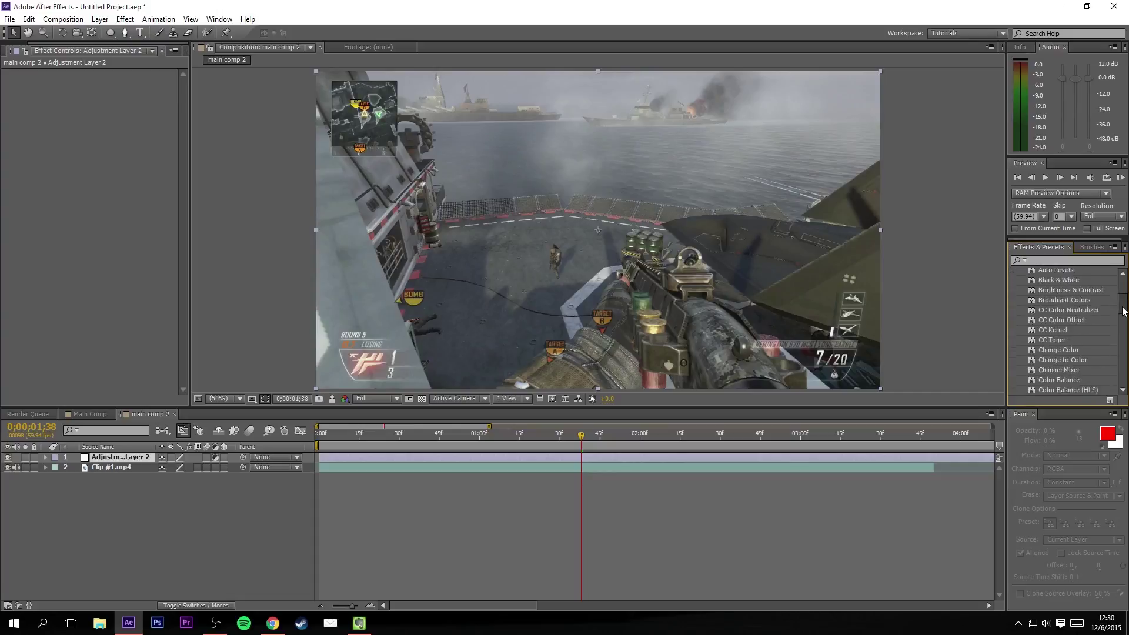
{"action": "left_click_drag", "start_coordinate": [1050, 315], "coordinate": [481, 318]}
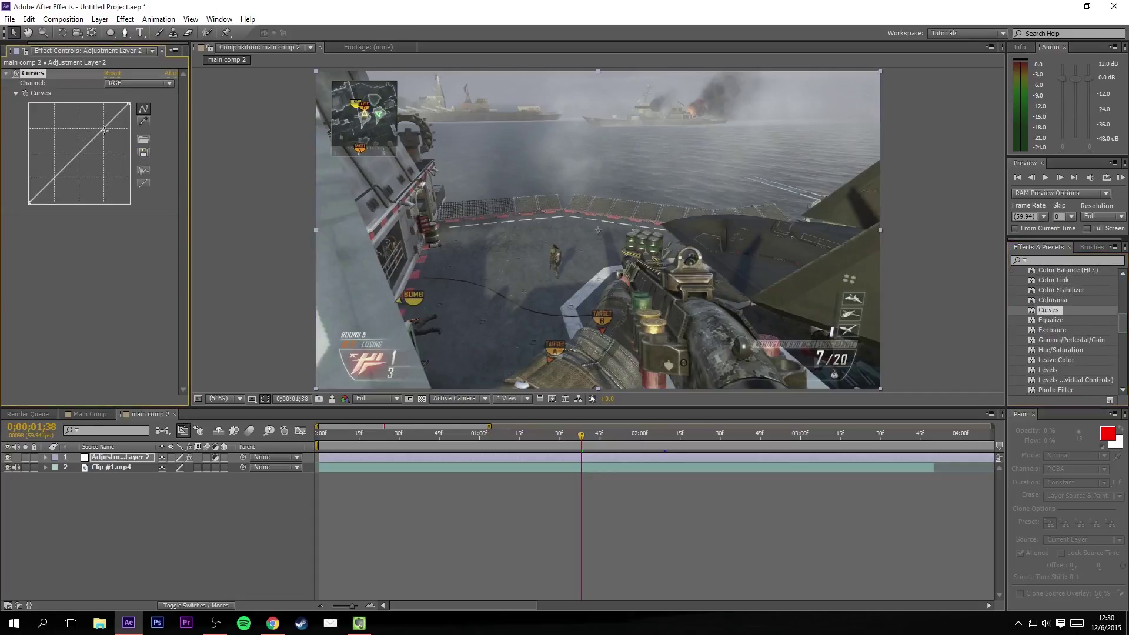
Shape the RGB curve into a contrast S-curve and toggle the layer to compare
{"action": "left_click_drag", "start_coordinate": [103, 129], "coordinate": [98, 127]}
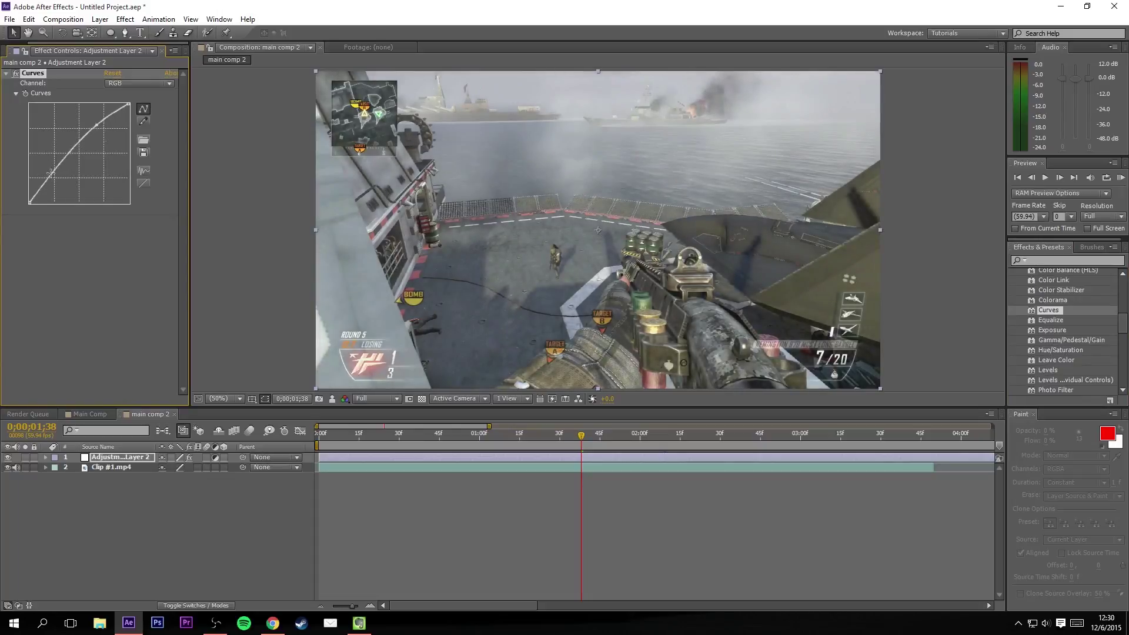
{"action": "left_click_drag", "start_coordinate": [51, 172], "coordinate": [58, 177]}
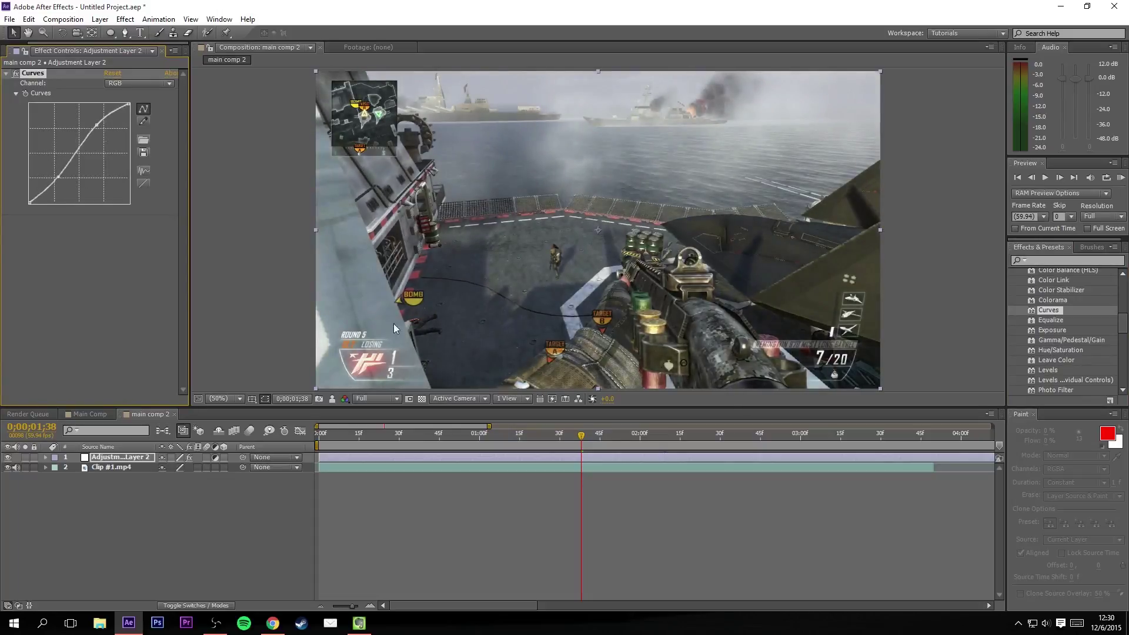
{"action": "left_click_drag", "start_coordinate": [496, 438], "coordinate": [466, 438]}
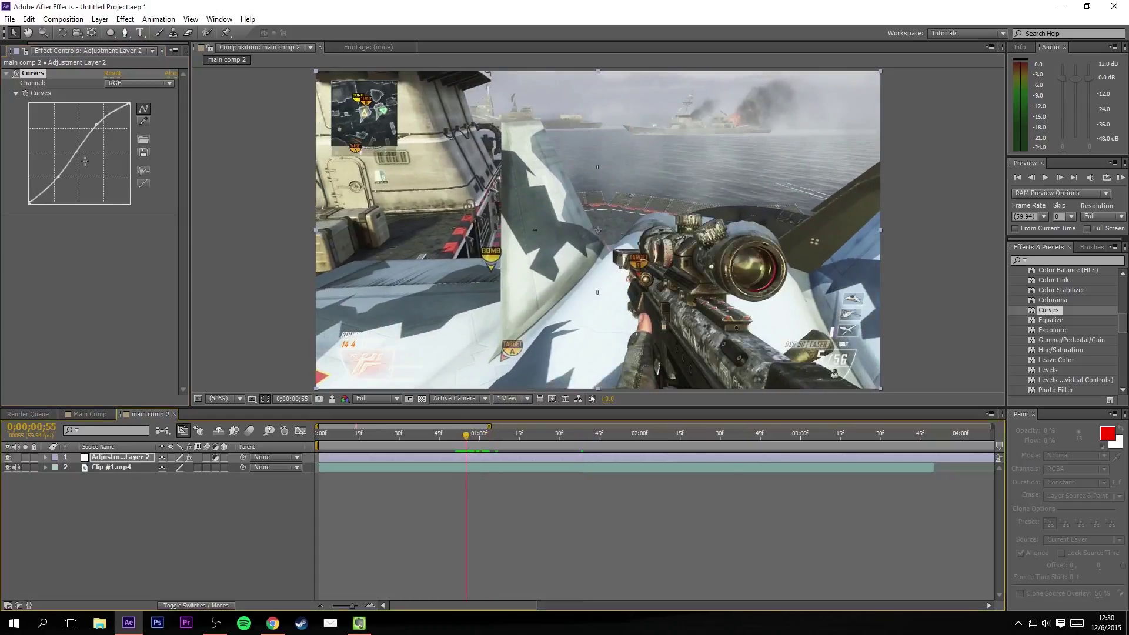
{"action": "left_click", "coordinate": [8, 458]}
{"action": "left_click", "coordinate": [8, 458]}
{"action": "left_click", "coordinate": [8, 458]}
{"action": "left_click", "coordinate": [8, 458]}
{"action": "left_click", "coordinate": [8, 458]}
{"action": "left_click", "coordinate": [8, 458]}
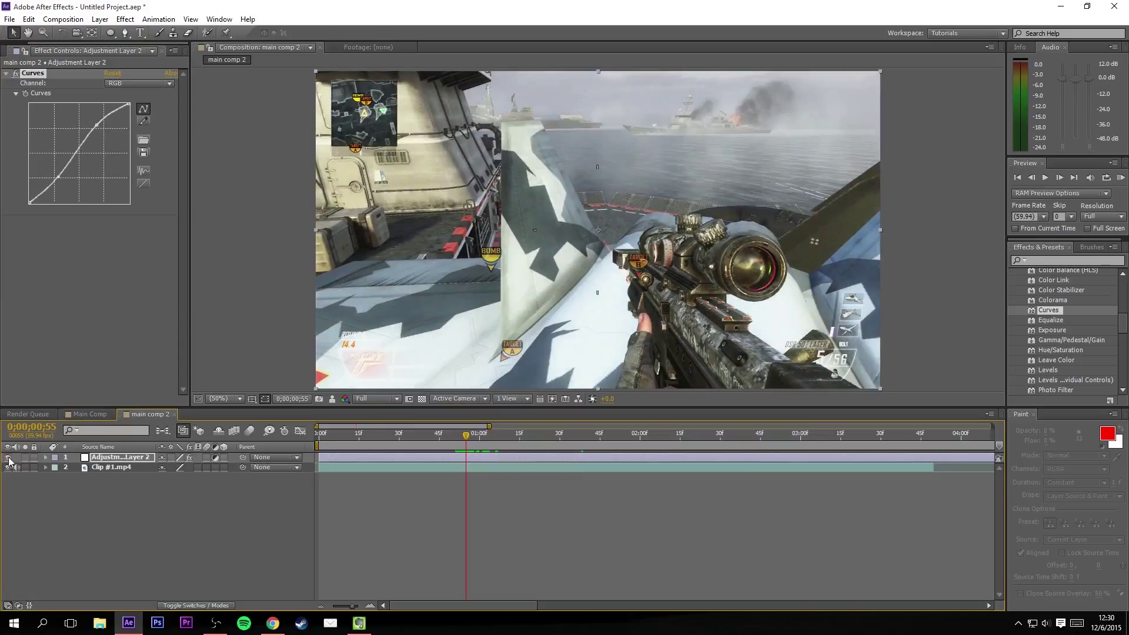
Apply Photo Filter to Adjustment Layer 2 and glance at Main Comp for reference
{"action": "left_click", "coordinate": [1068, 262]}
{"action": "type", "text": "photo"}
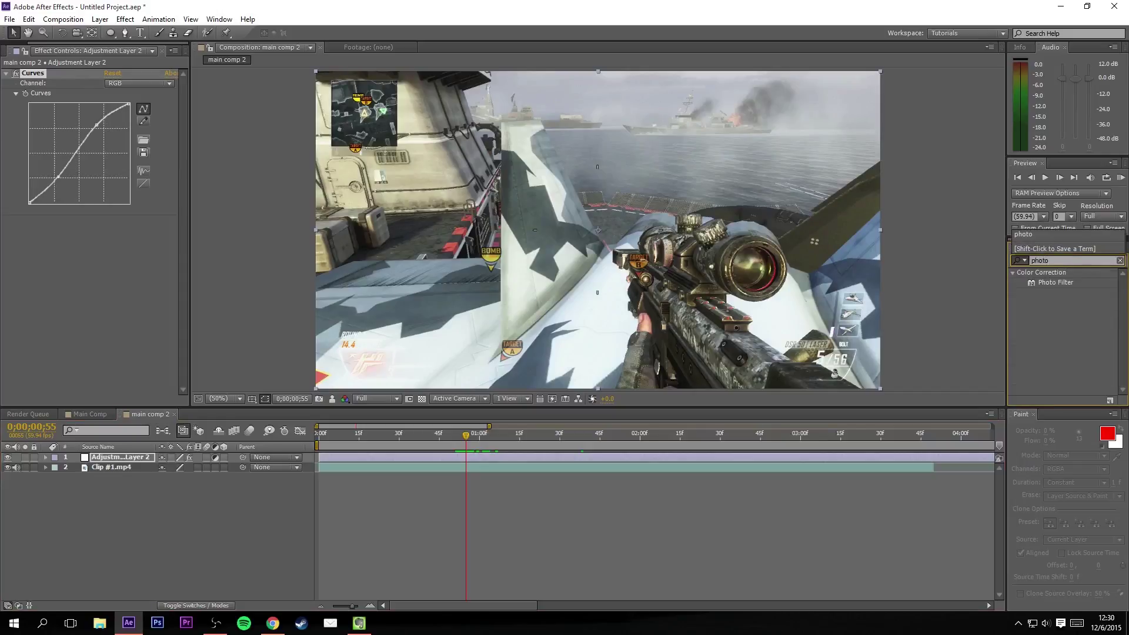
{"action": "left_click_drag", "start_coordinate": [1067, 282], "coordinate": [494, 239]}
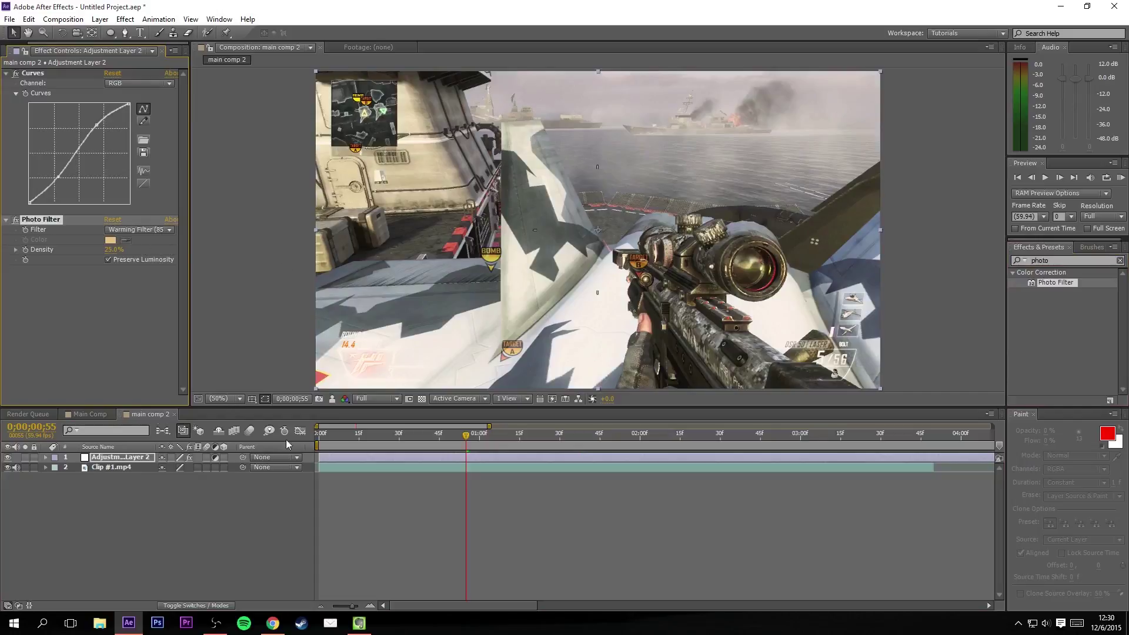
{"action": "left_click", "coordinate": [90, 413]}
{"action": "left_click", "coordinate": [498, 436]}
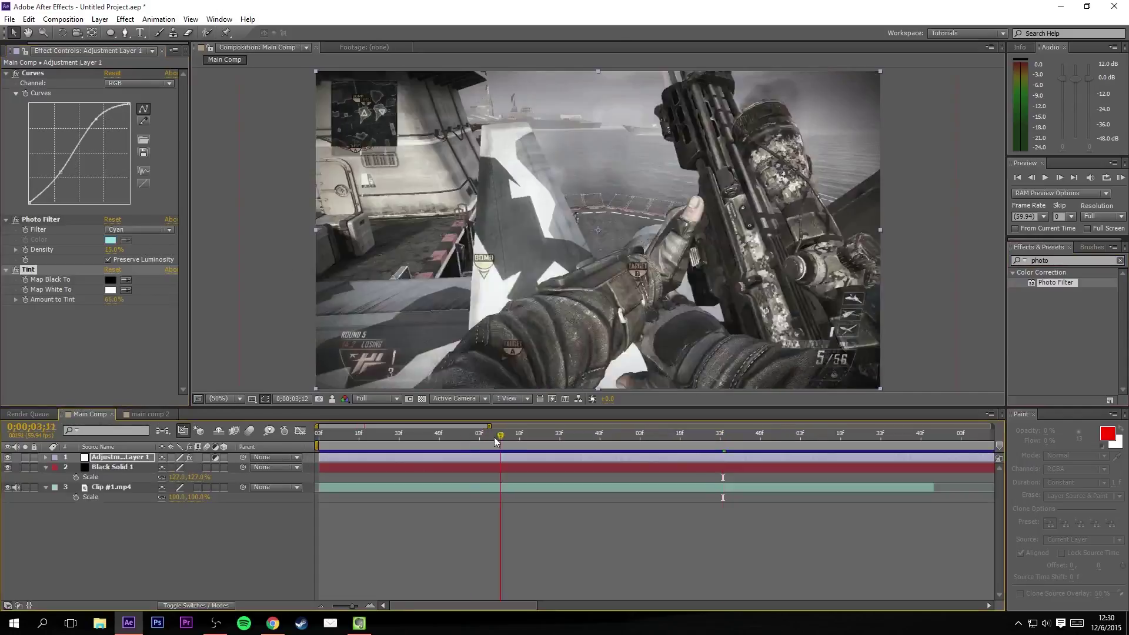
{"action": "left_click", "coordinate": [146, 414]}
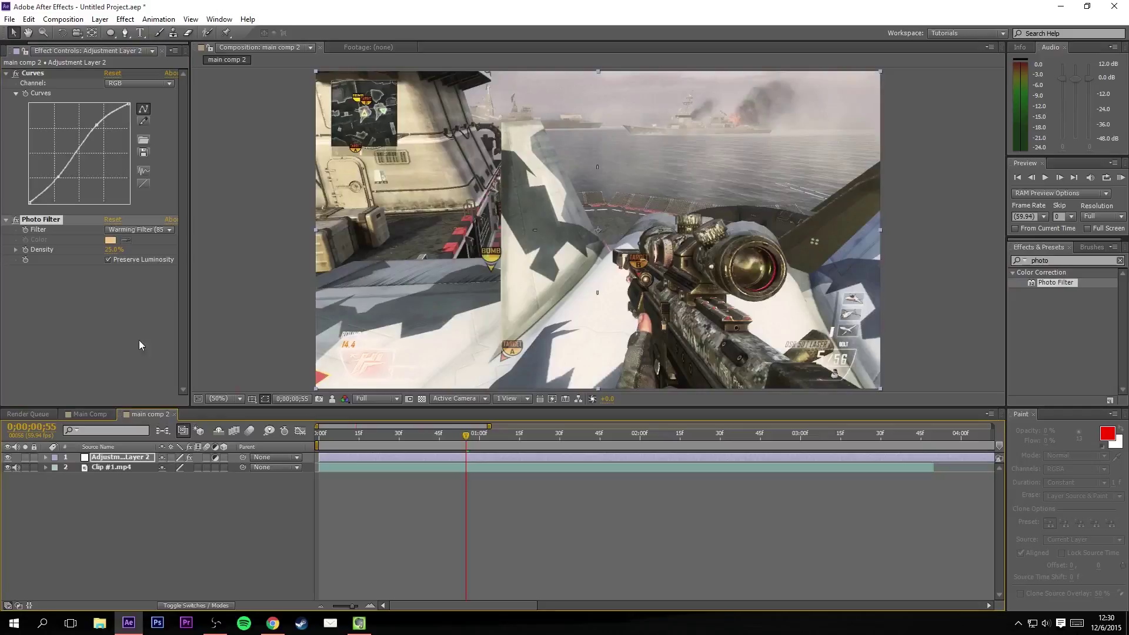
Set the Photo Filter to Cyan at about 15% density and compare with and without it
{"action": "left_click", "coordinate": [126, 230]}
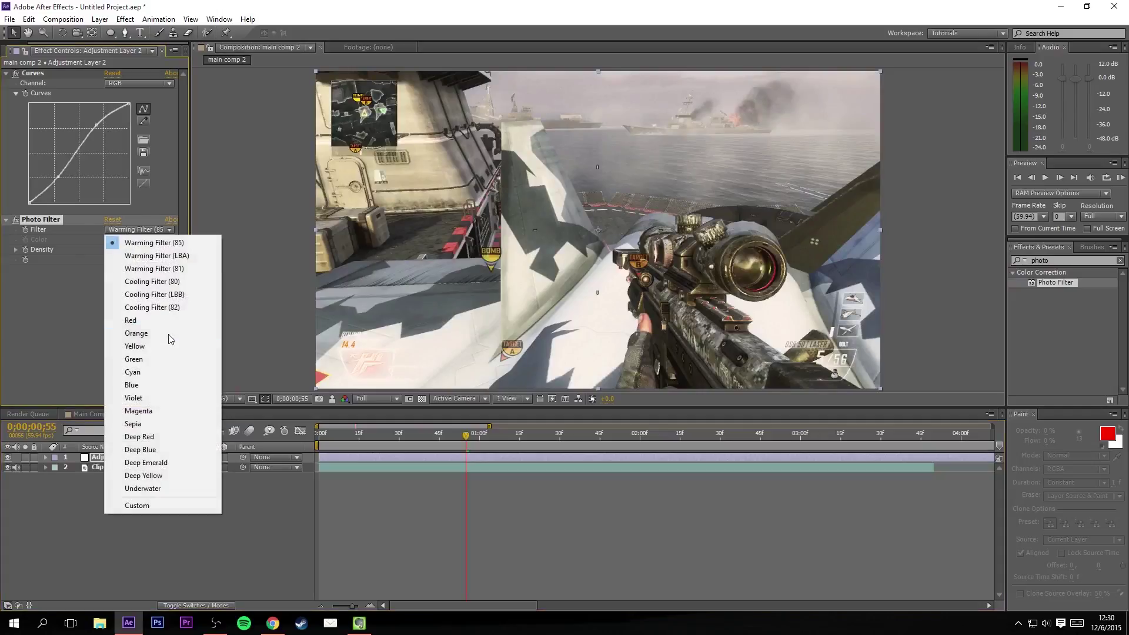
{"action": "left_click", "coordinate": [132, 373]}
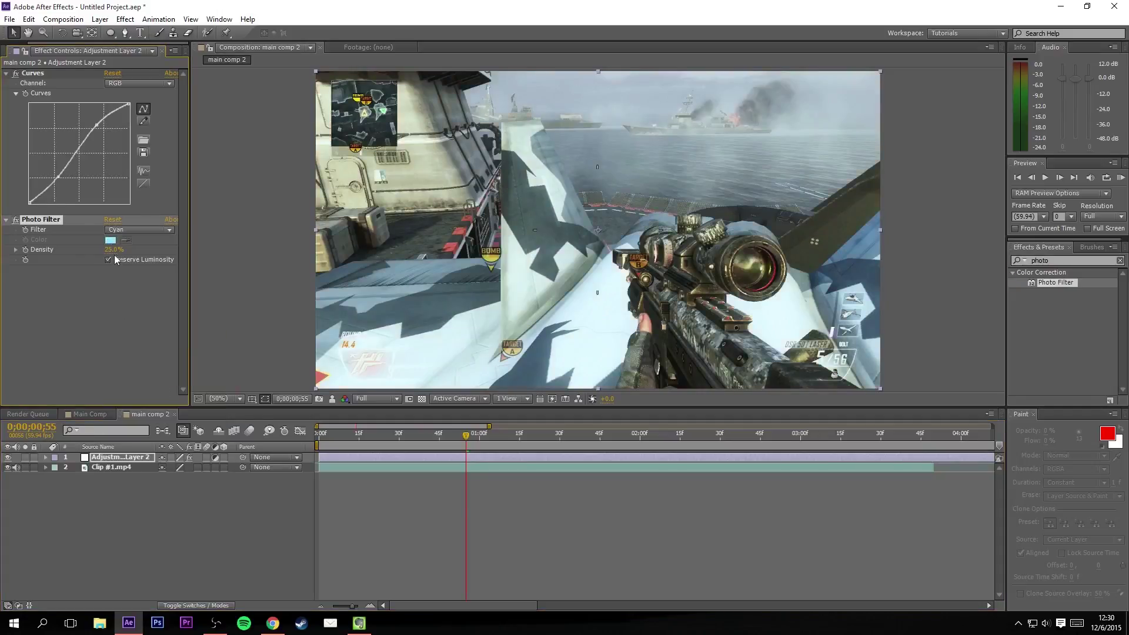
{"action": "left_click_drag", "start_coordinate": [114, 256], "coordinate": [110, 251]}
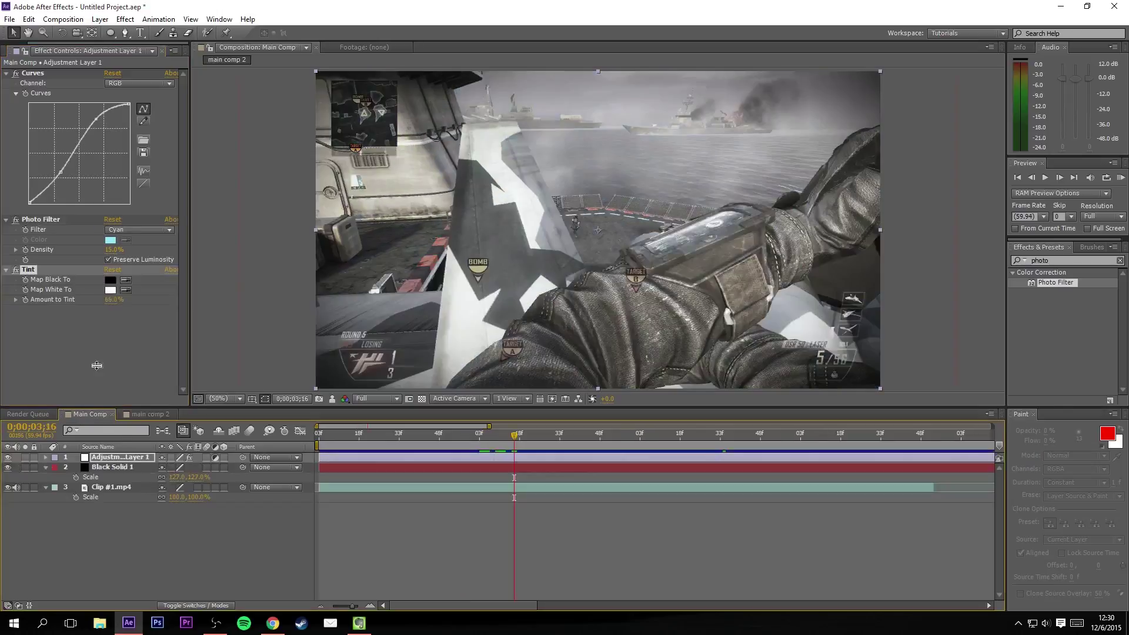
{"action": "left_click", "coordinate": [147, 414]}
{"action": "left_click_drag", "start_coordinate": [467, 435], "coordinate": [587, 422]}
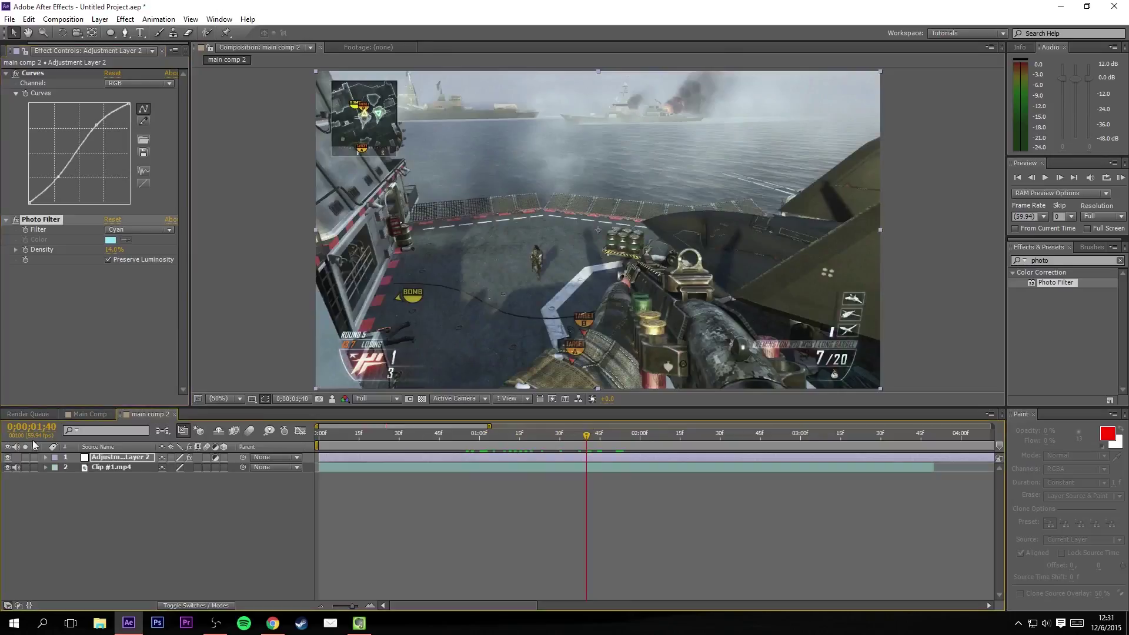
{"action": "left_click", "coordinate": [9, 458]}
{"action": "left_click", "coordinate": [9, 458]}
{"action": "left_click", "coordinate": [8, 458]}
{"action": "left_click_drag", "start_coordinate": [586, 435], "coordinate": [635, 438]}
Search 'tint' and apply the Tint effect to Adjustment Layer 2
{"action": "left_click", "coordinate": [75, 330]}
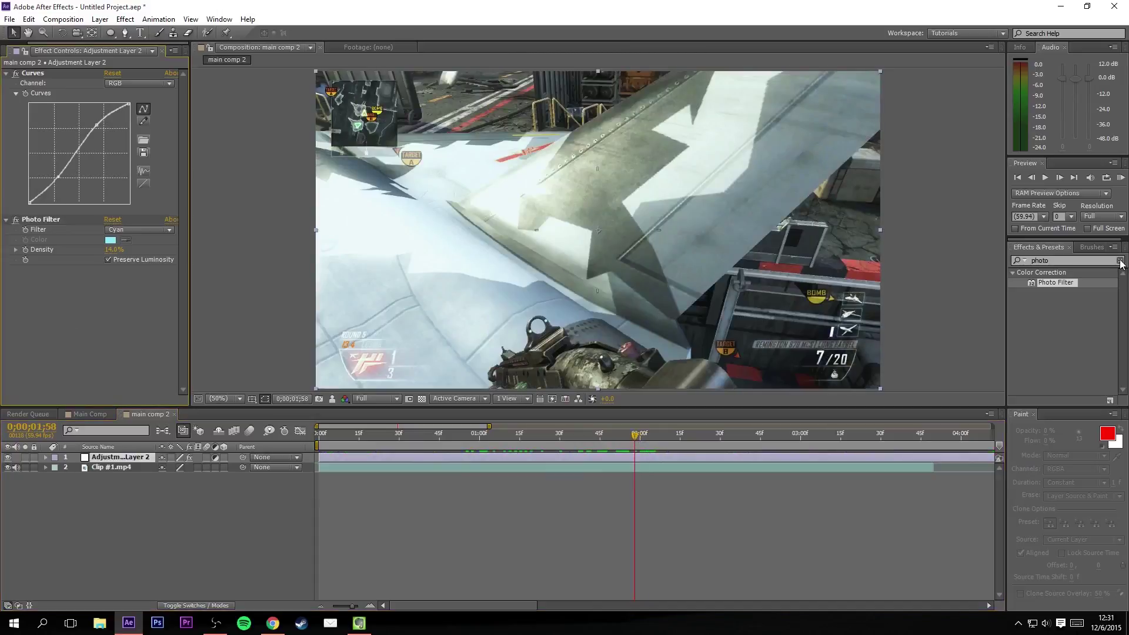
{"action": "left_click", "coordinate": [1121, 261]}
{"action": "type", "text": "tint"}
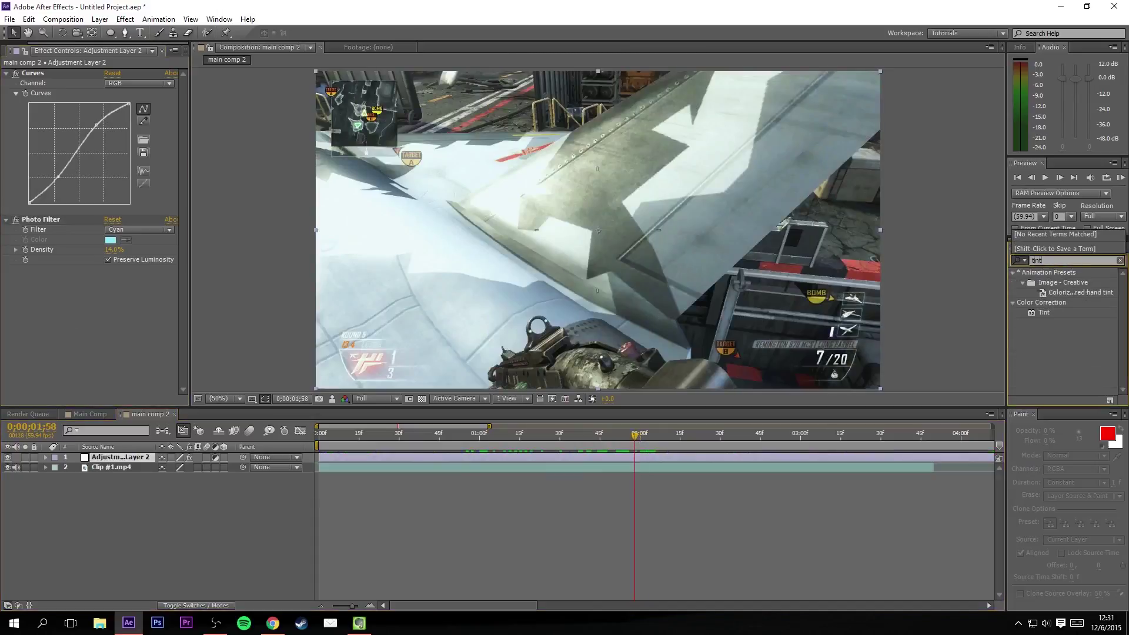
{"action": "double_click", "coordinate": [1047, 313]}
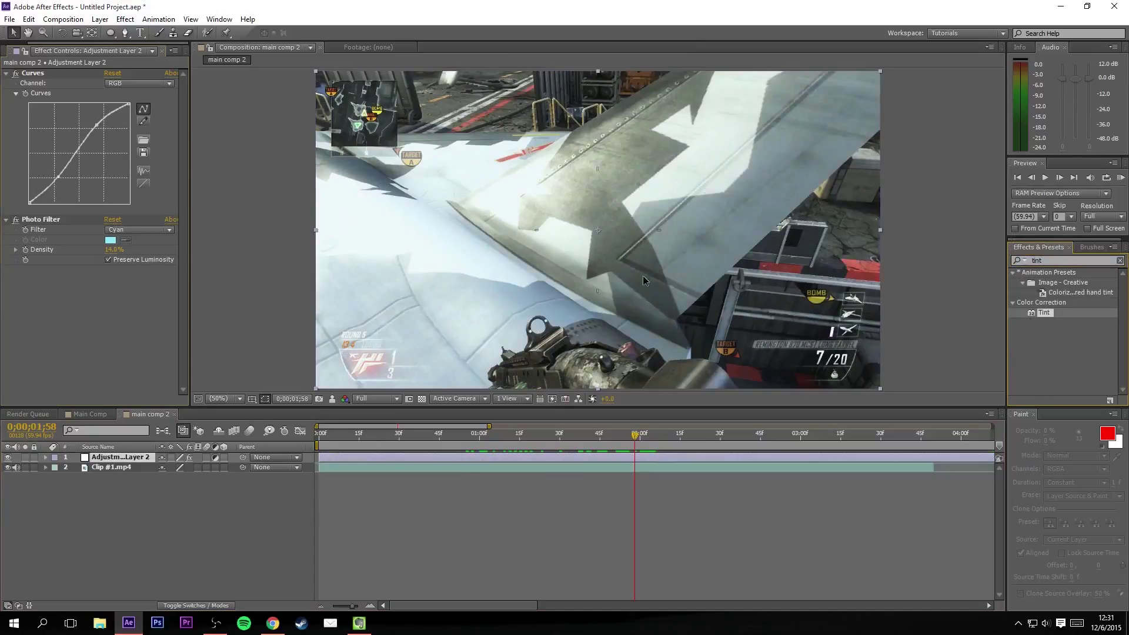
{"action": "mouse_move", "coordinate": [594, 438]}
{"action": "left_mouse_down"}
{"action": "mouse_move", "coordinate": [493, 423]}
{"action": "mouse_move", "coordinate": [624, 433]}
{"action": "mouse_move", "coordinate": [529, 427]}
{"action": "mouse_move", "coordinate": [586, 424]}
{"action": "left_mouse_up"}
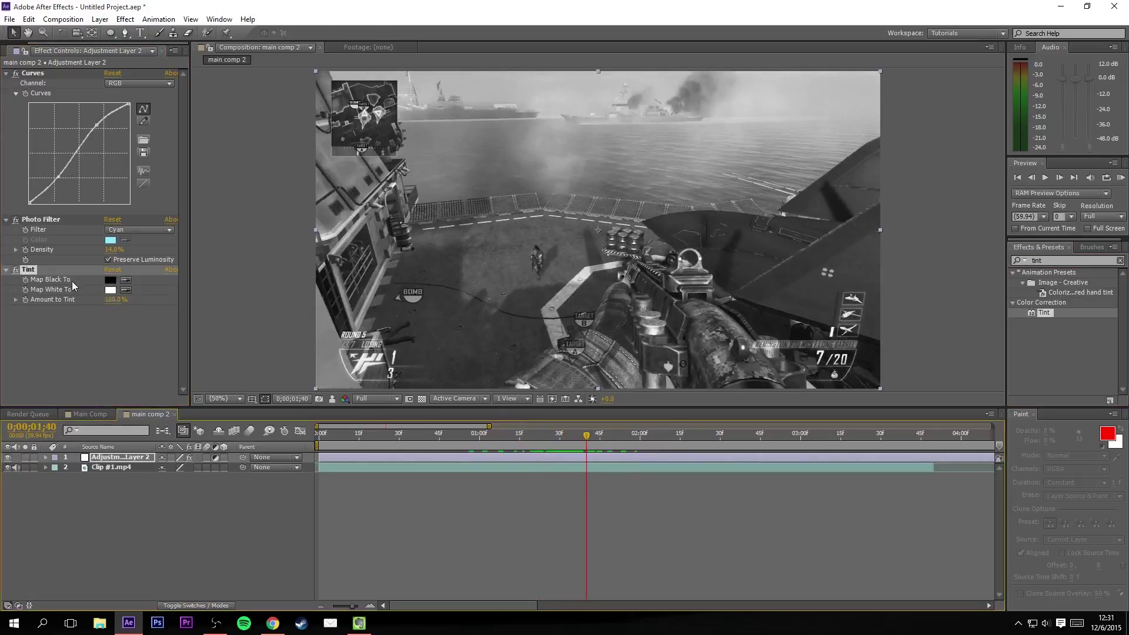
Set Tint's Amount to Tint to 65% and review the grade across the clip
{"action": "left_click", "coordinate": [37, 274]}
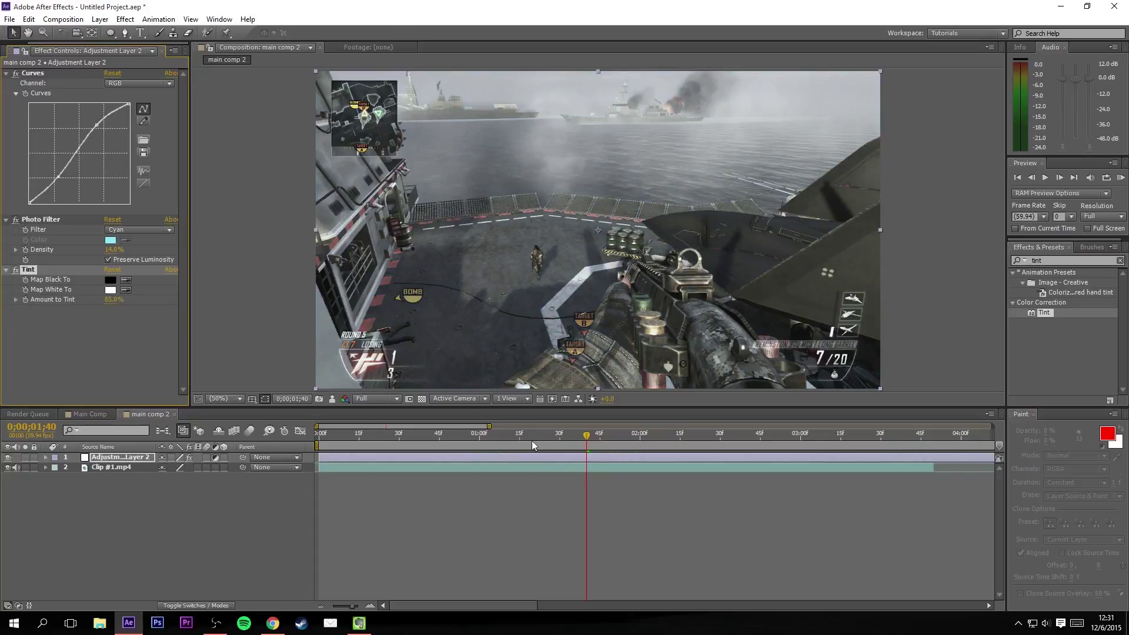
{"action": "left_click_drag", "start_coordinate": [530, 437], "coordinate": [505, 428]}
{"action": "left_click_drag", "start_coordinate": [518, 424], "coordinate": [725, 428]}
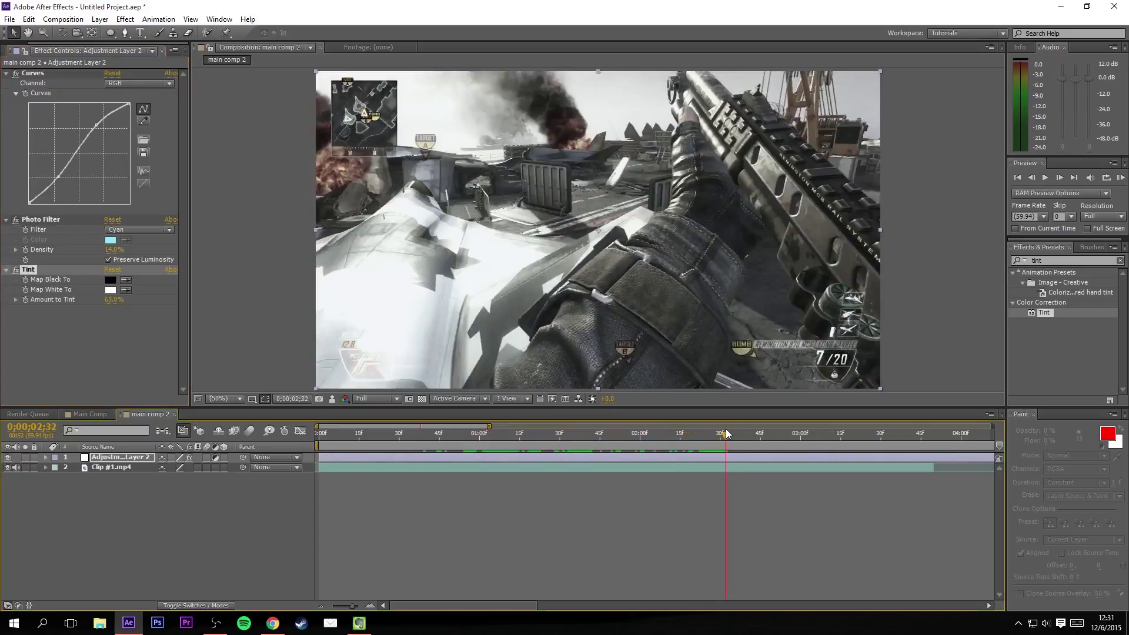
{"action": "left_click", "coordinate": [659, 450]}
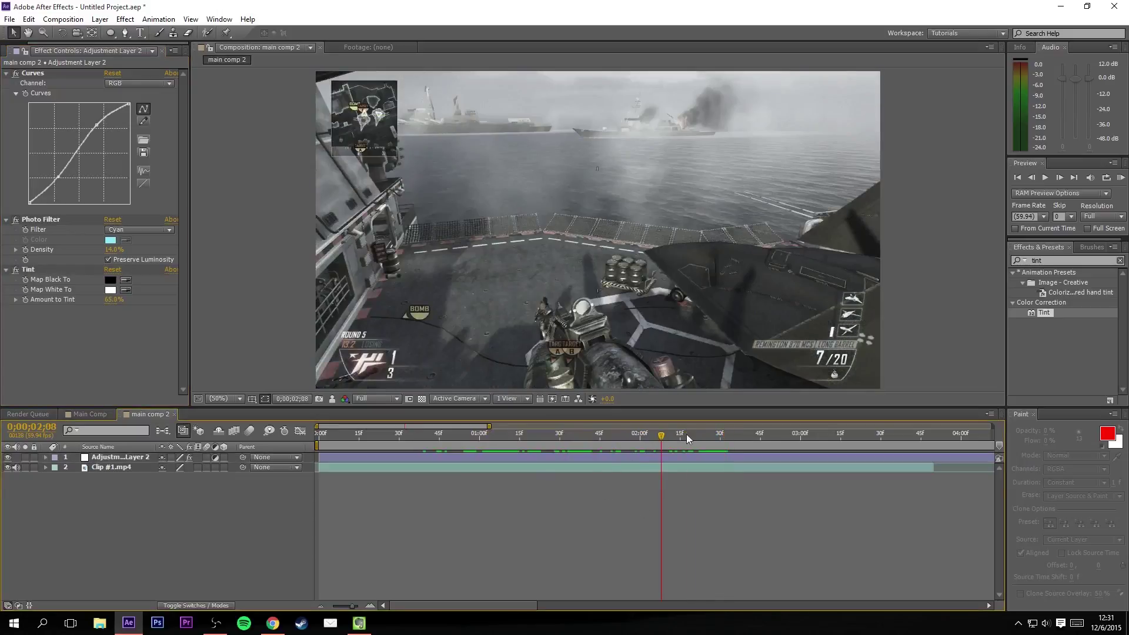
{"action": "left_click", "coordinate": [717, 434]}
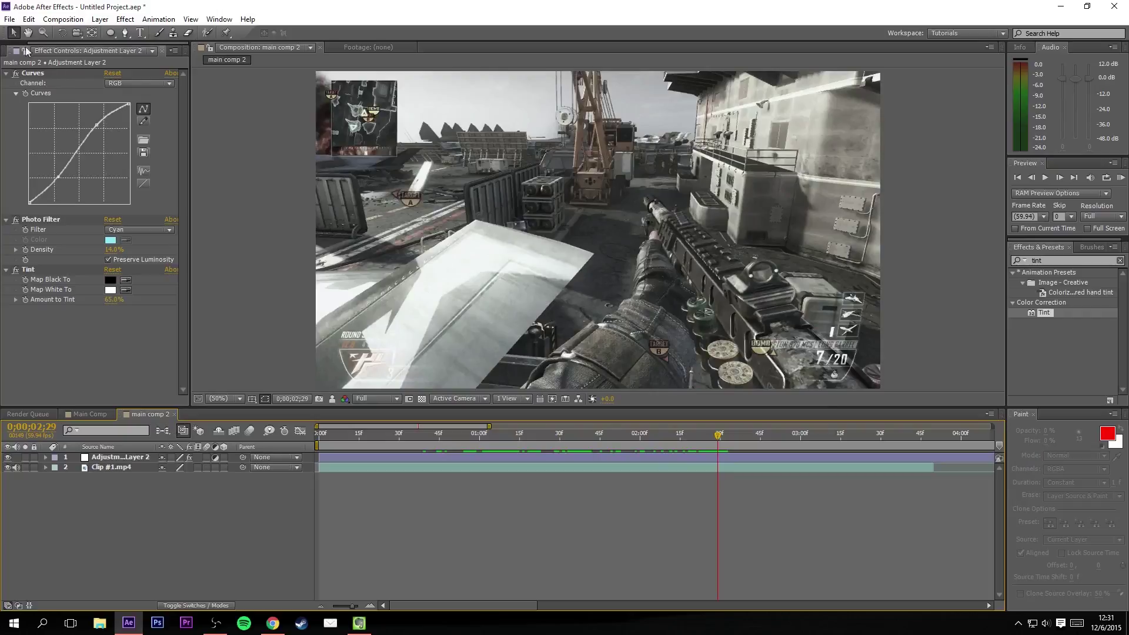
{"action": "left_click", "coordinate": [12, 51]}
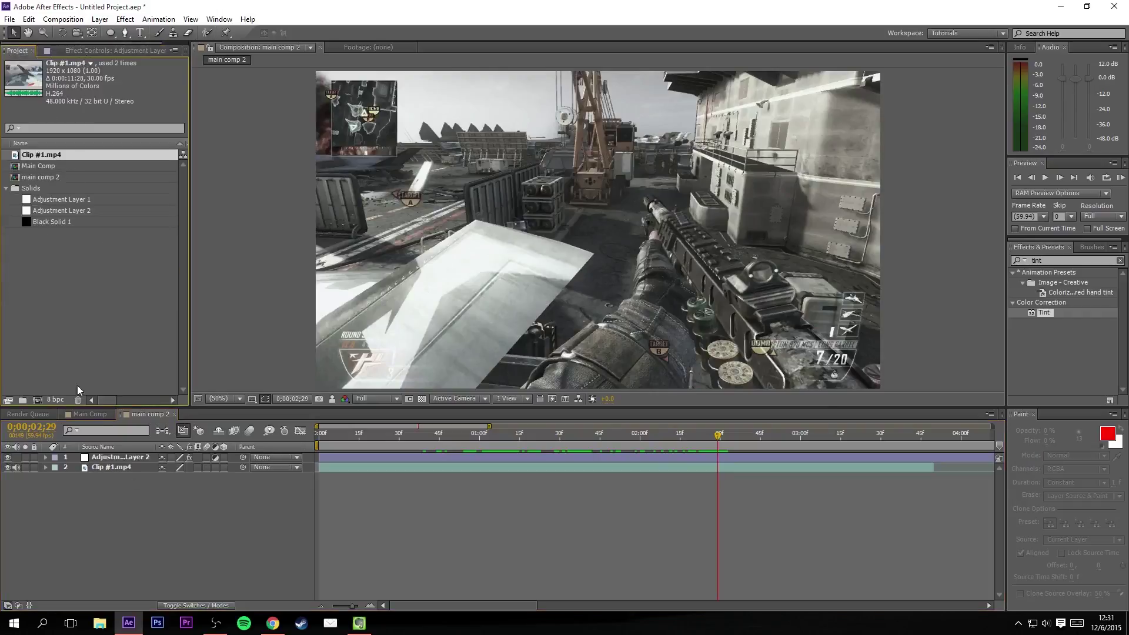
Add a new black solid layer to main comp 2
{"action": "left_click", "coordinate": [98, 506]}
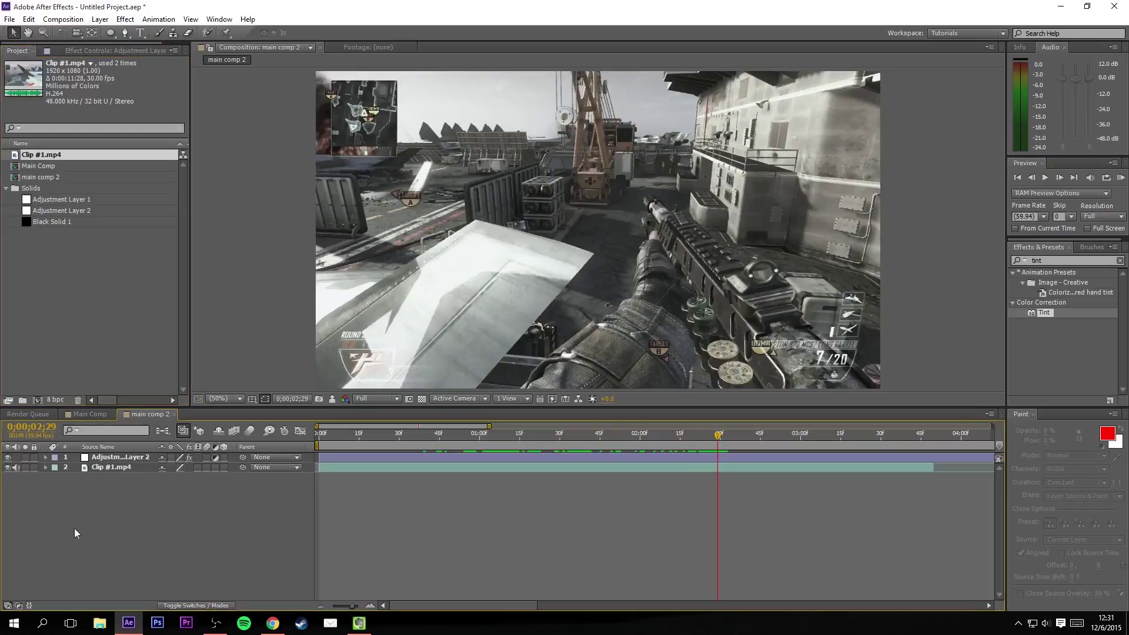
{"action": "right_click", "coordinate": [91, 509]}
{"action": "mouse_move", "coordinate": [228, 383]}
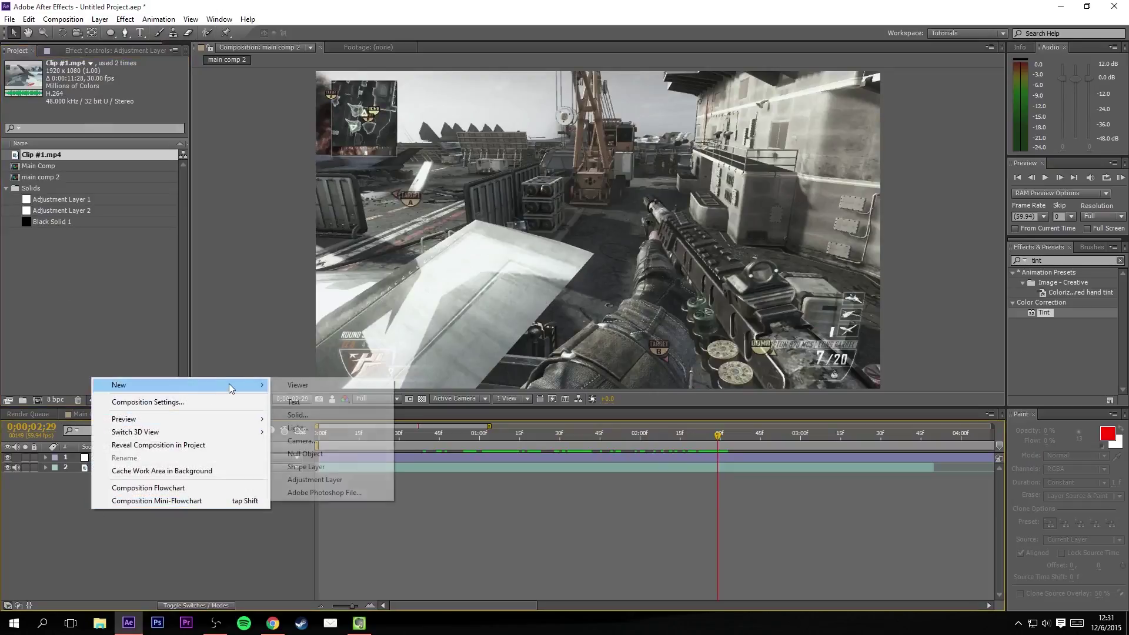
{"action": "left_click", "coordinate": [298, 414]}
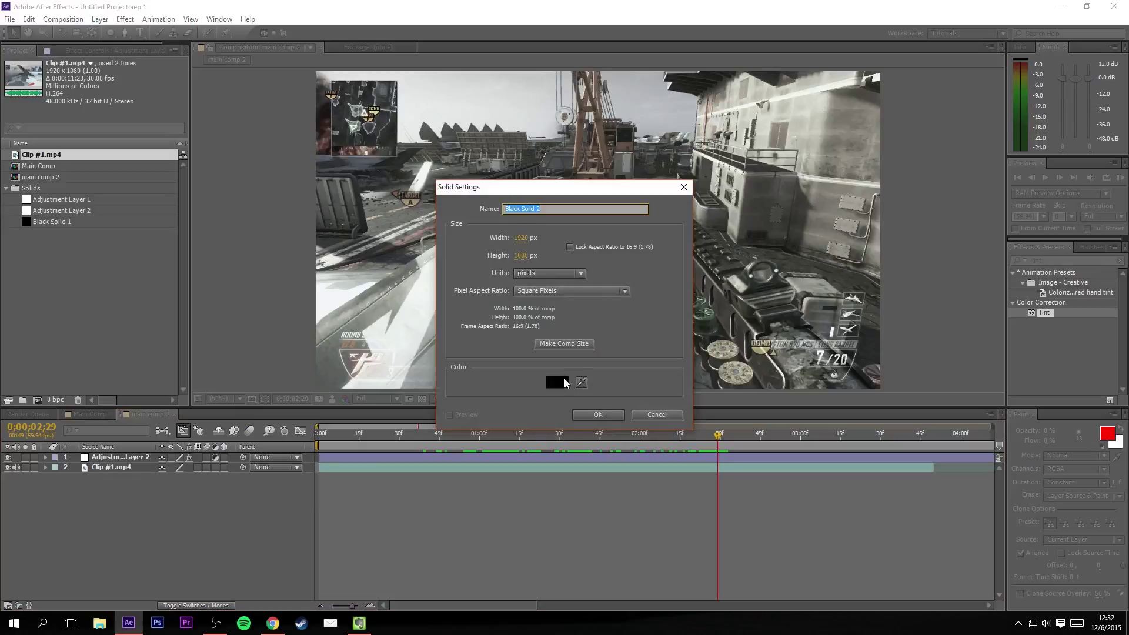
{"action": "left_click", "coordinate": [595, 414]}
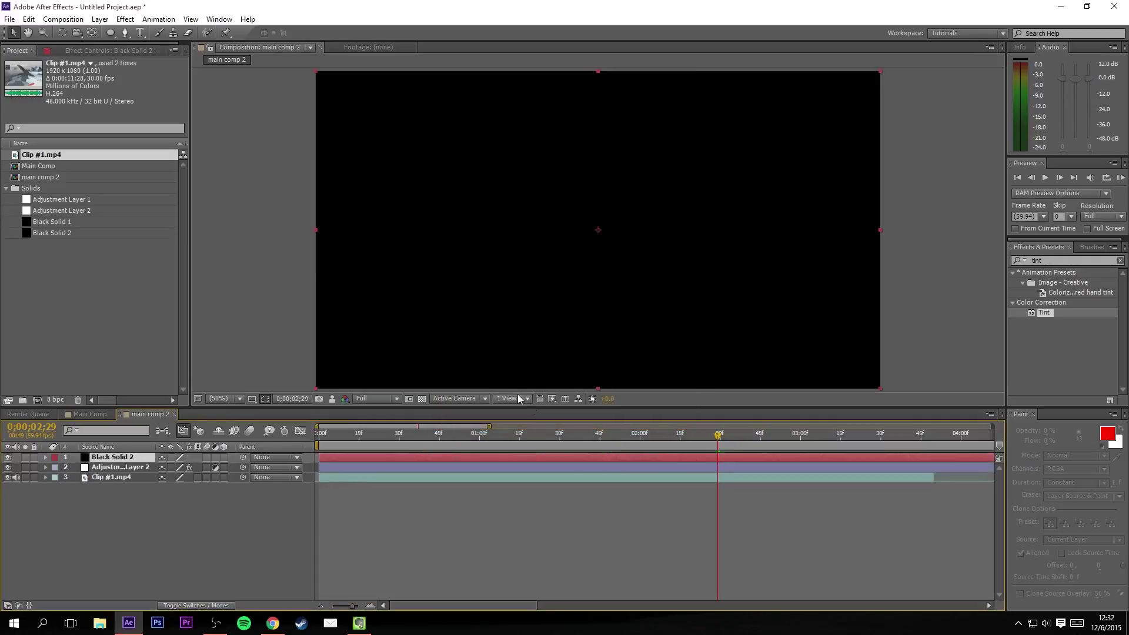
Draw a full-frame ellipse mask on the solid and set it to Subtract
{"action": "left_click", "coordinate": [110, 34]}
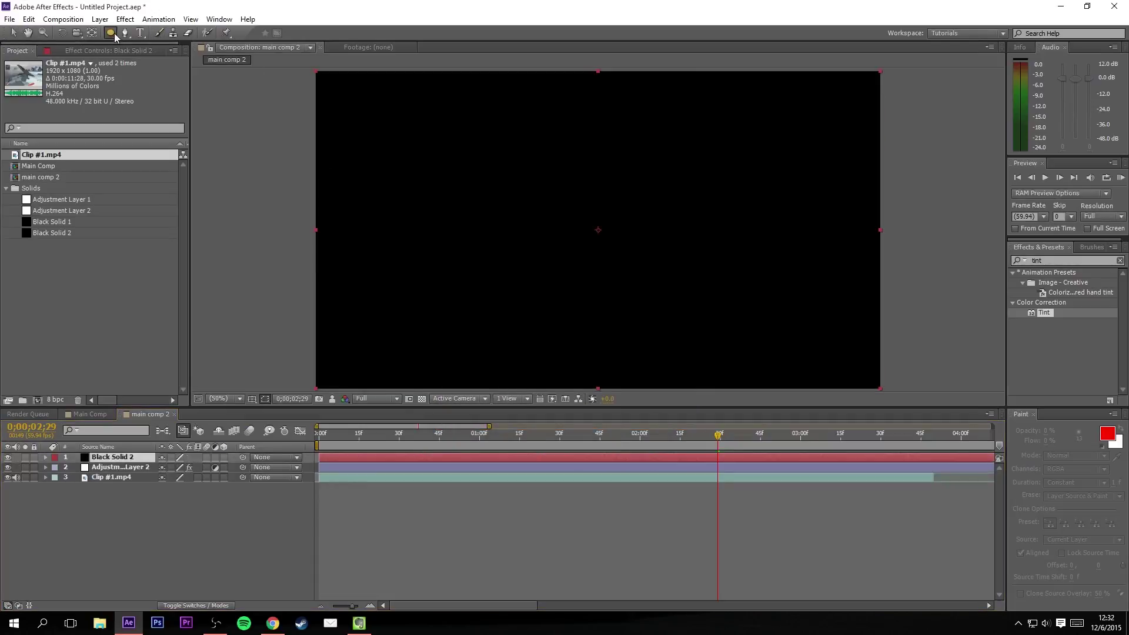
{"action": "double_click", "coordinate": [111, 33]}
{"action": "key", "text": "v"}
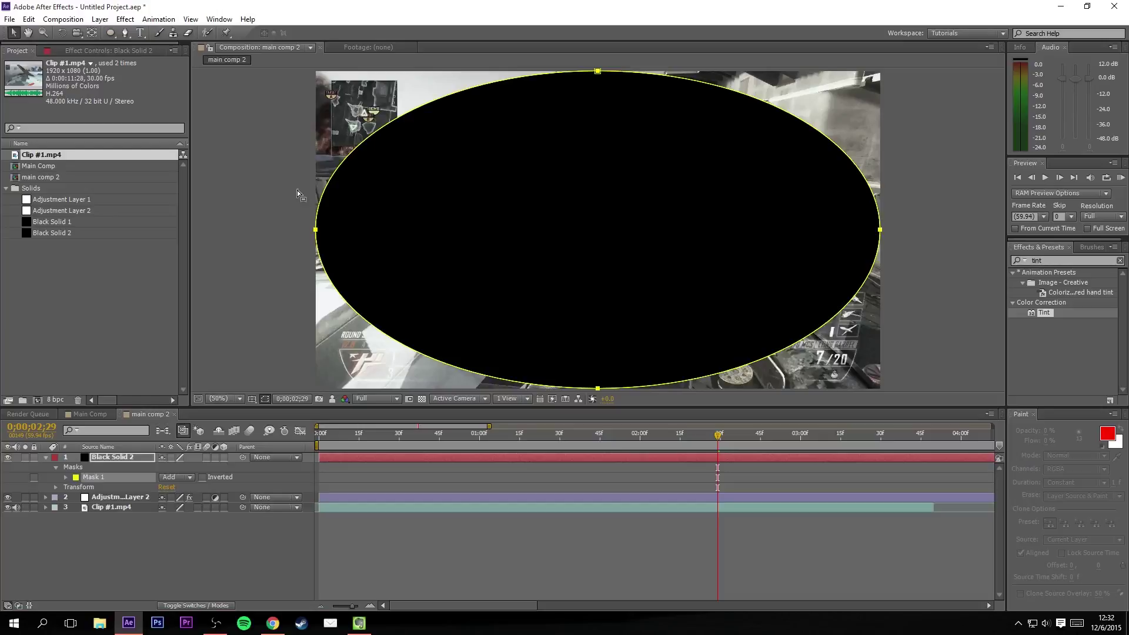
{"action": "left_click", "coordinate": [179, 478]}
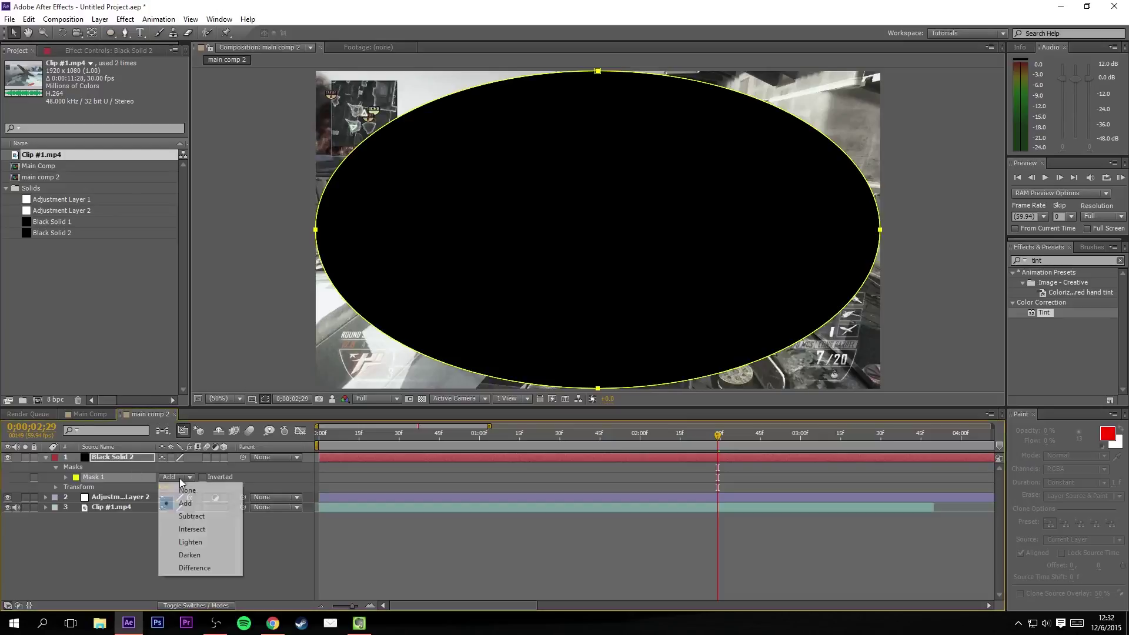
{"action": "left_click", "coordinate": [193, 514]}
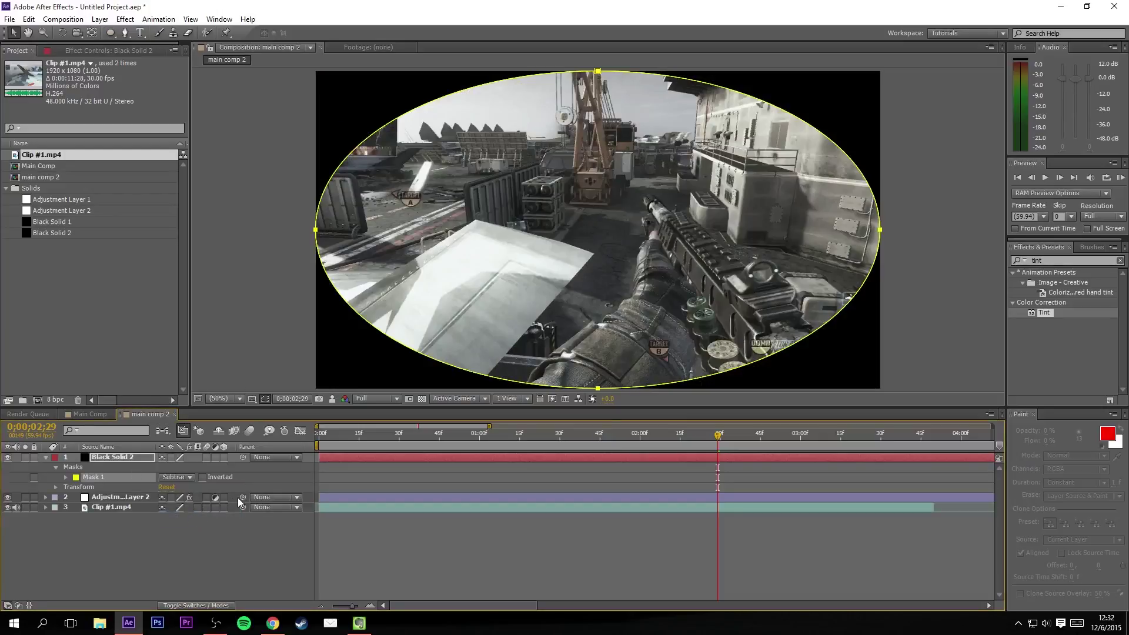
Feather Mask 1 to about 431 px and preview the soft vignette
{"action": "left_click", "coordinate": [66, 477]}
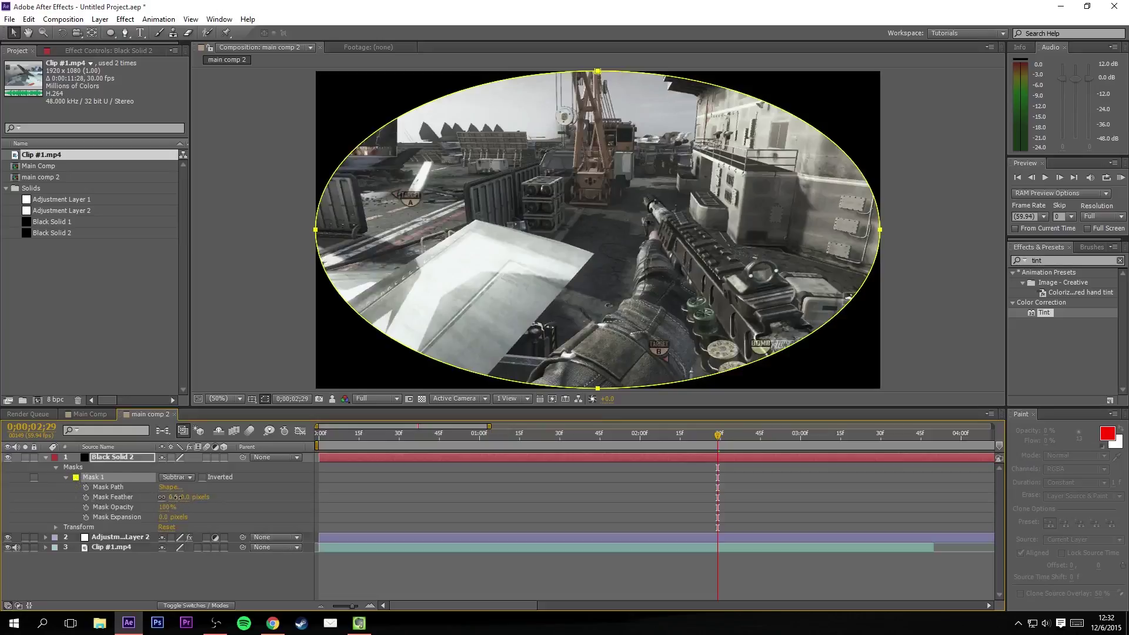
{"action": "left_click_drag", "start_coordinate": [176, 497], "coordinate": [409, 506]}
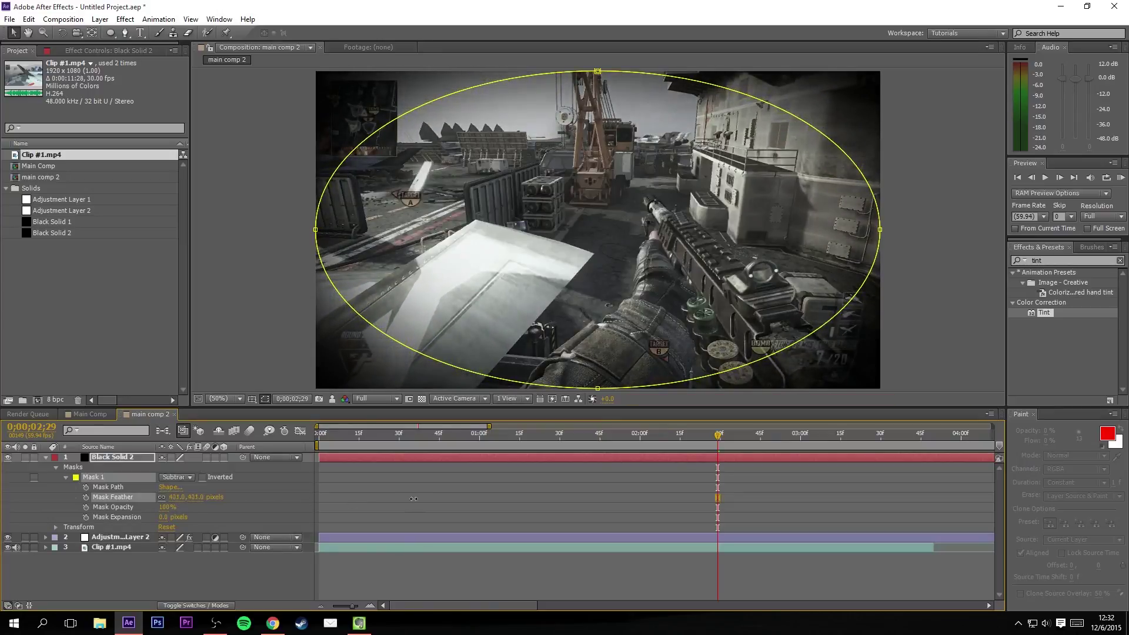
{"action": "left_click_drag", "start_coordinate": [423, 498], "coordinate": [426, 499]}
{"action": "left_click", "coordinate": [393, 572]}
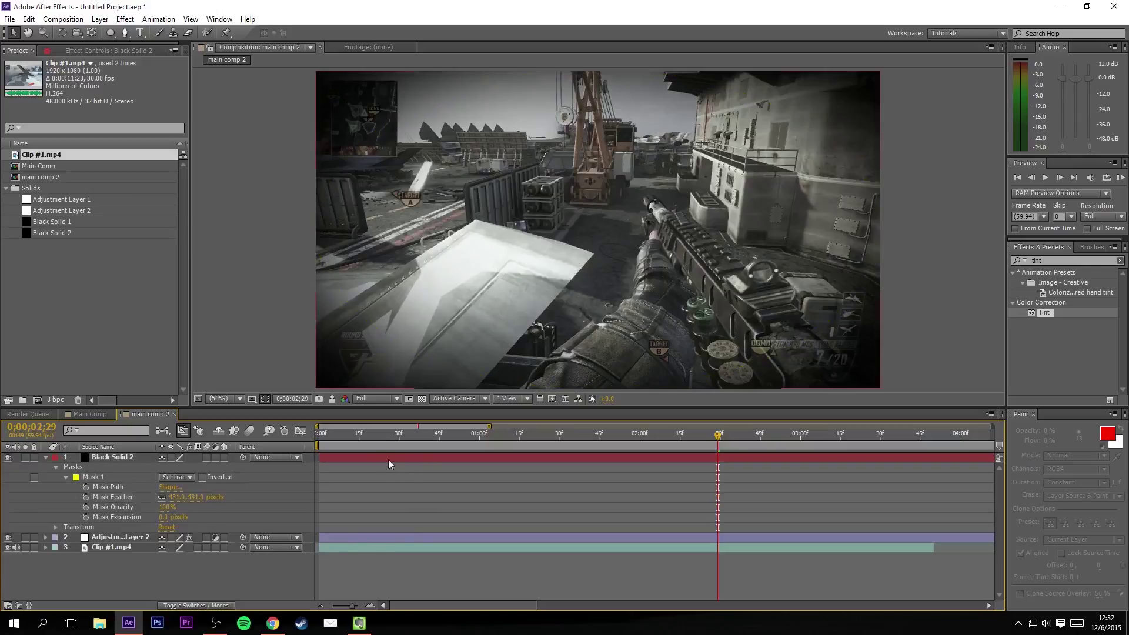
{"action": "left_click_drag", "start_coordinate": [444, 434], "coordinate": [669, 444]}
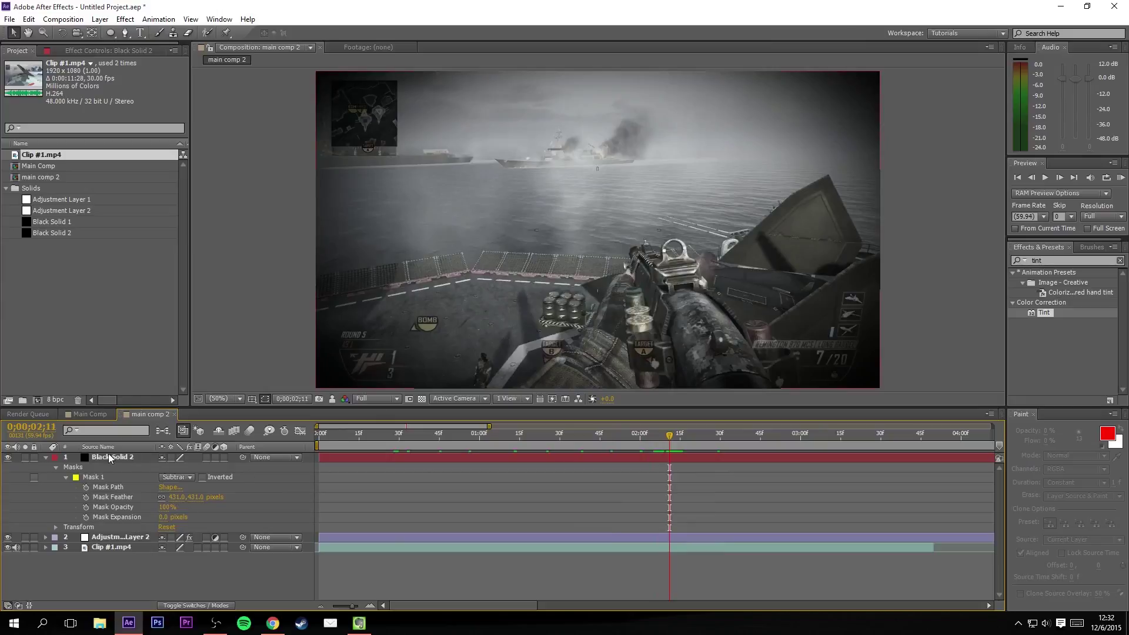
{"action": "left_click", "coordinate": [46, 458]}
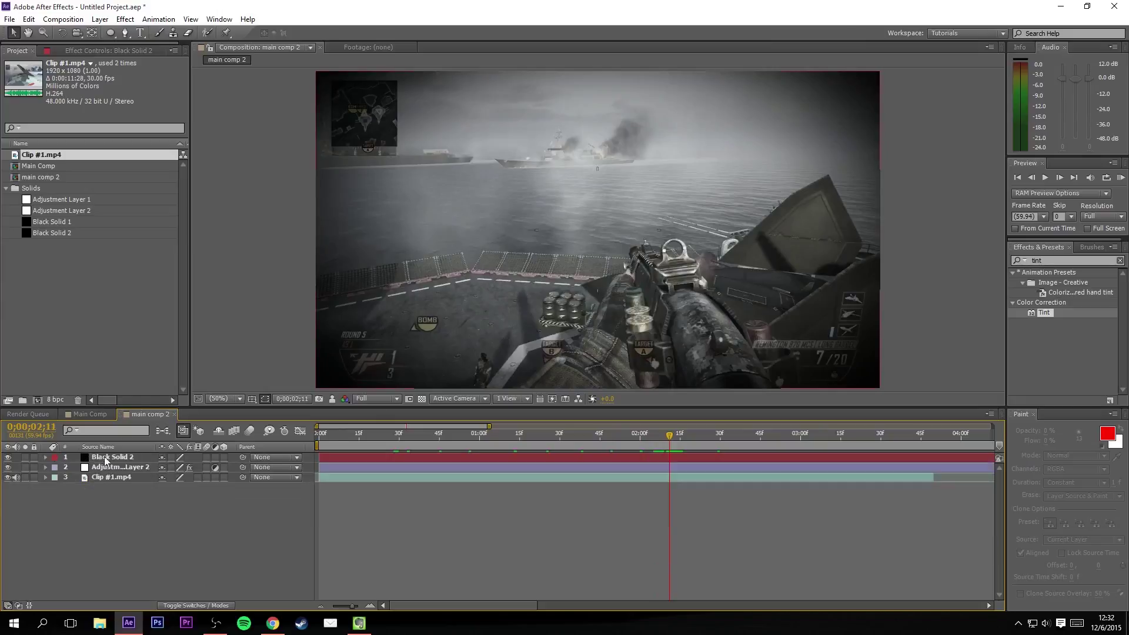
Scale Black Solid 2 to 131% and review the widened vignette
{"action": "left_click", "coordinate": [123, 459]}
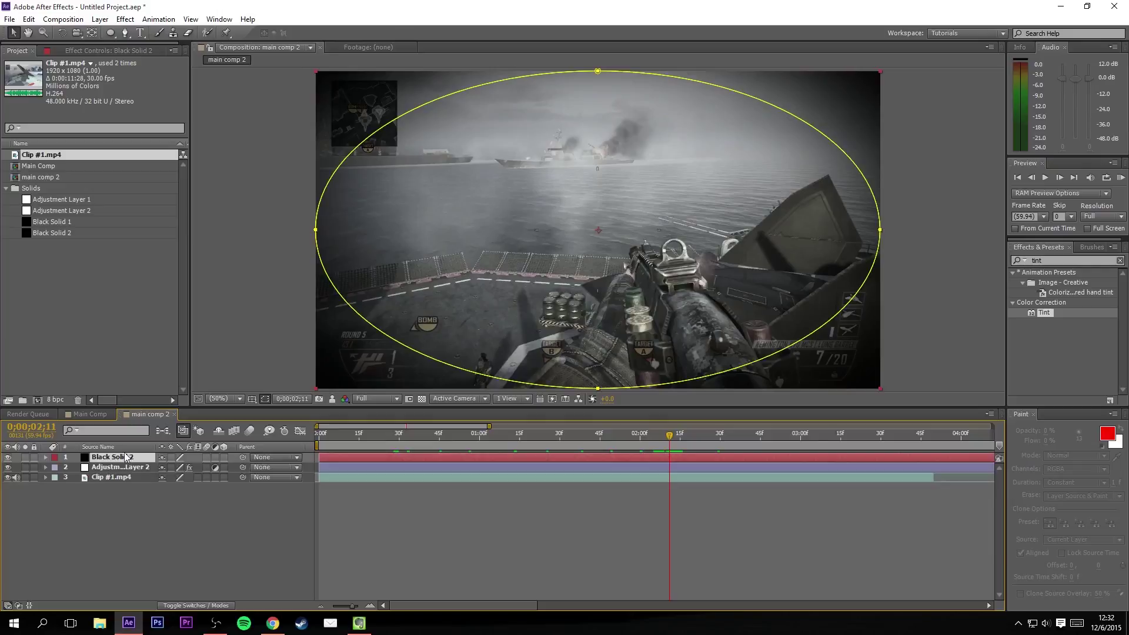
{"action": "key", "text": "s"}
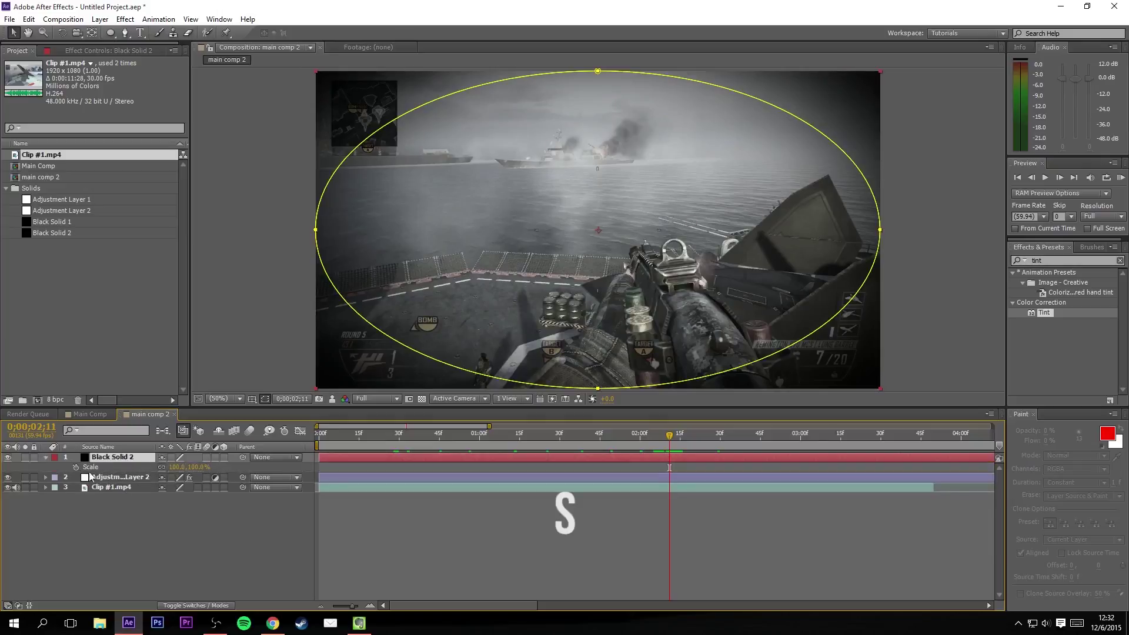
{"action": "left_click_drag", "start_coordinate": [176, 468], "coordinate": [199, 478]}
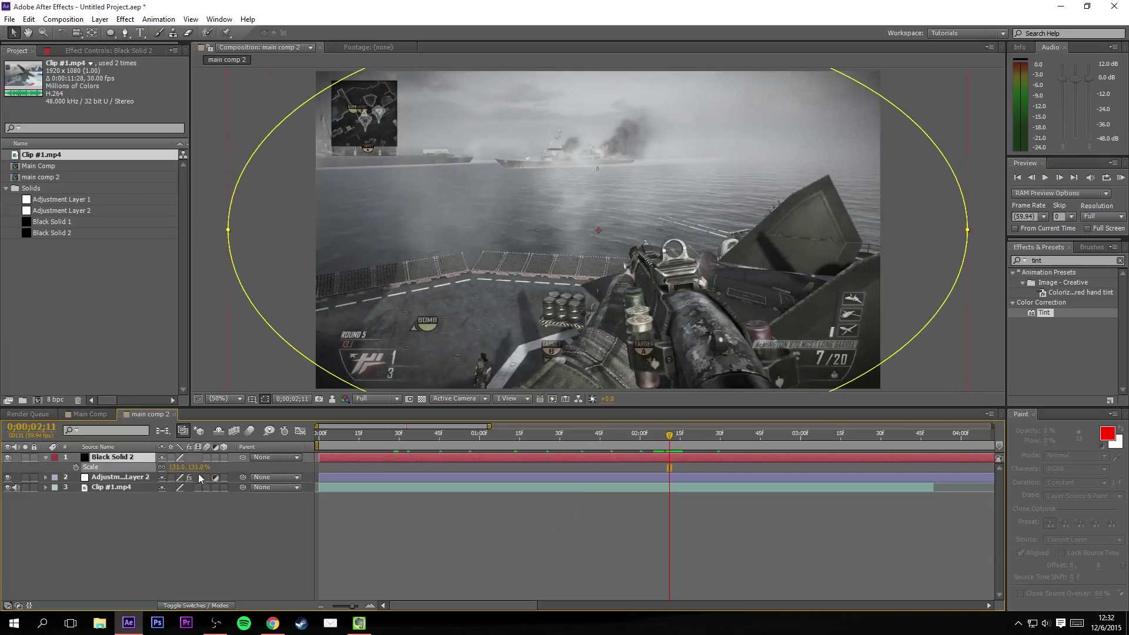
{"action": "left_click", "coordinate": [444, 522]}
{"action": "left_click_drag", "start_coordinate": [481, 433], "coordinate": [717, 447]}
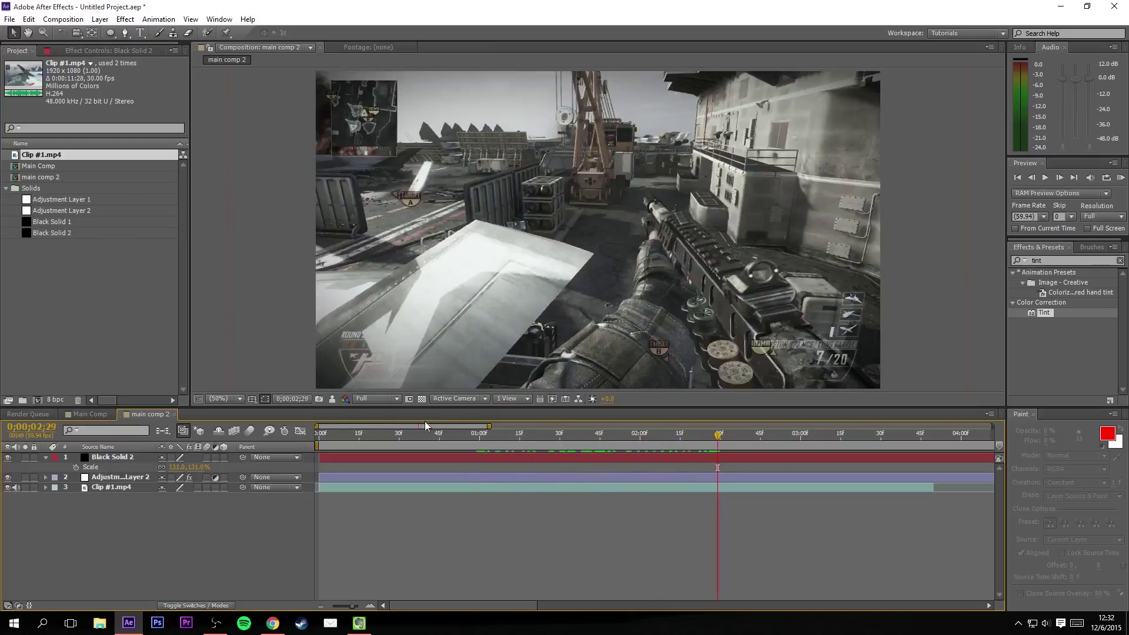
Compare frames in Main Comp, then return to main comp 2 near one second
{"action": "left_click", "coordinate": [90, 414]}
{"action": "left_click_drag", "start_coordinate": [573, 438], "coordinate": [699, 438]}
{"action": "left_click_drag", "start_coordinate": [492, 445], "coordinate": [567, 445]}
{"action": "left_click", "coordinate": [714, 445]}
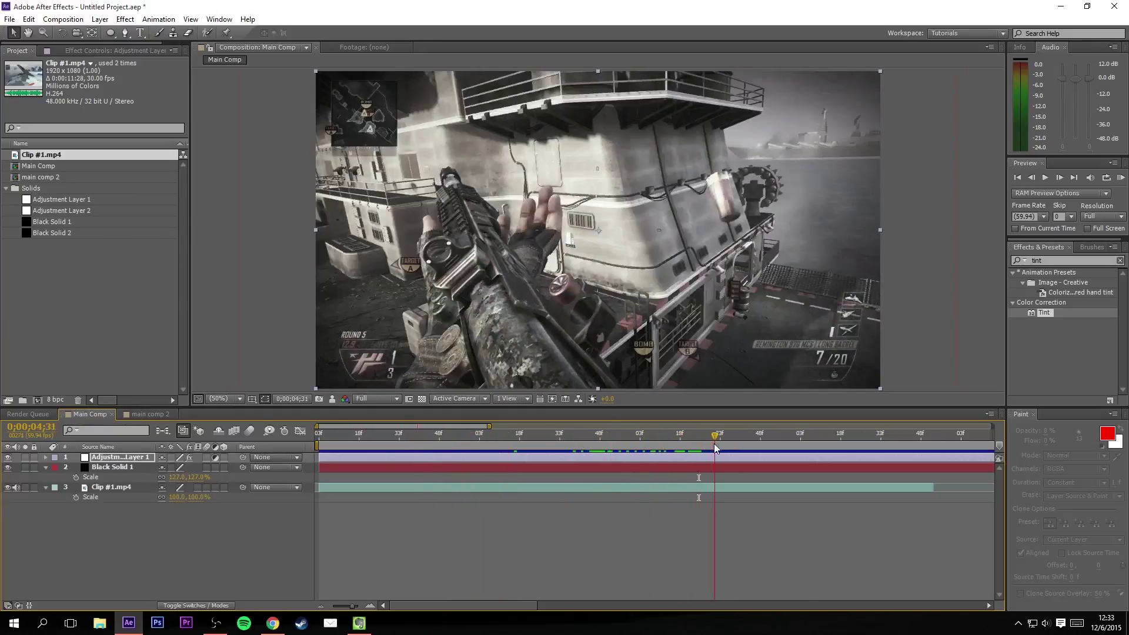
{"action": "left_click", "coordinate": [149, 414]}
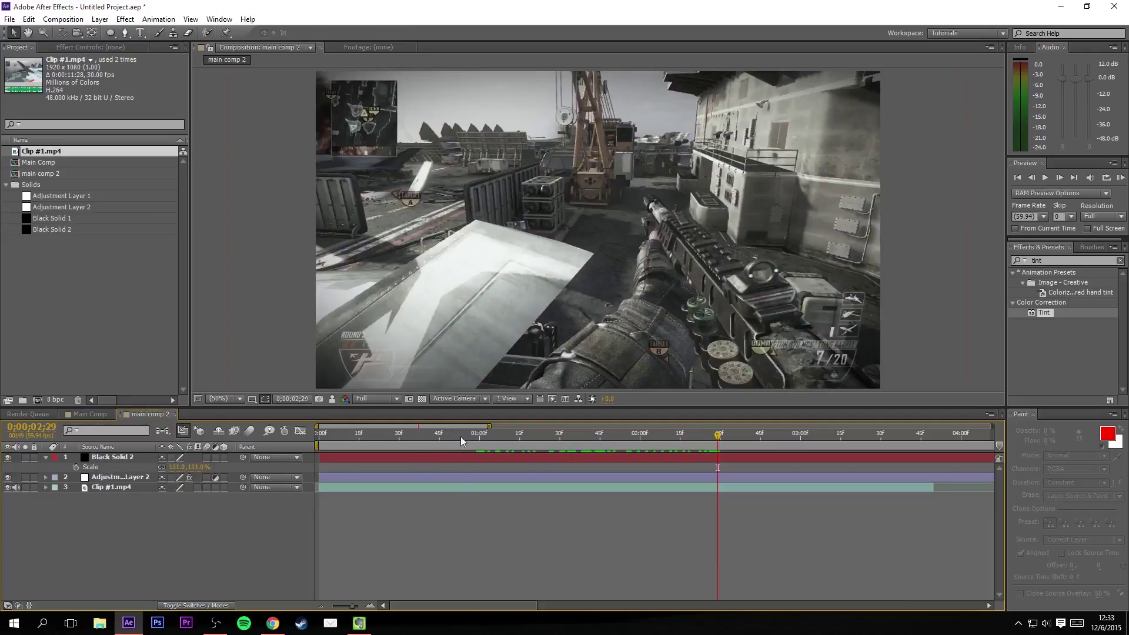
{"action": "left_click_drag", "start_coordinate": [461, 438], "coordinate": [484, 438]}
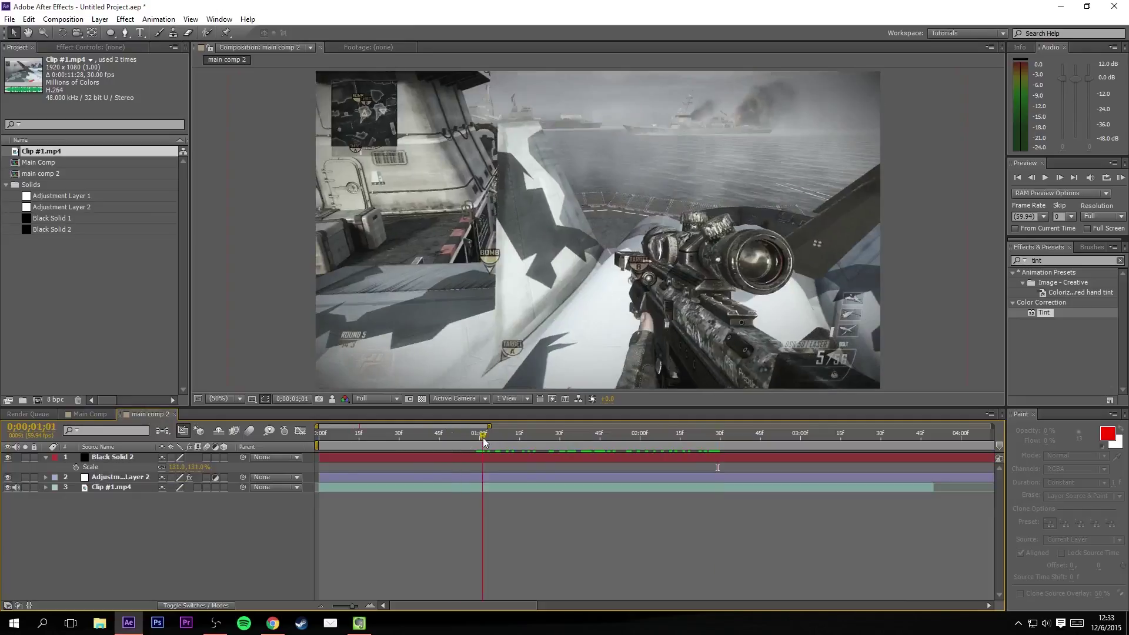
{"action": "left_click", "coordinate": [119, 476]}
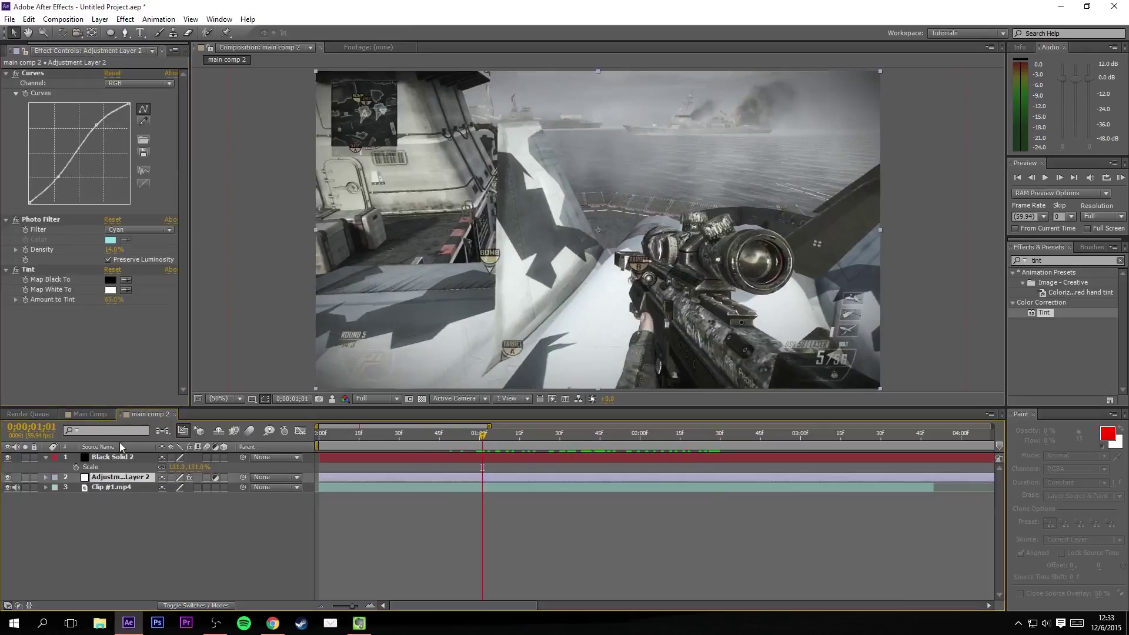
Switch Curves to the Red channel, lift its curve, and review the warmer grade
{"action": "left_click", "coordinate": [118, 85]}
{"action": "left_click", "coordinate": [131, 111]}
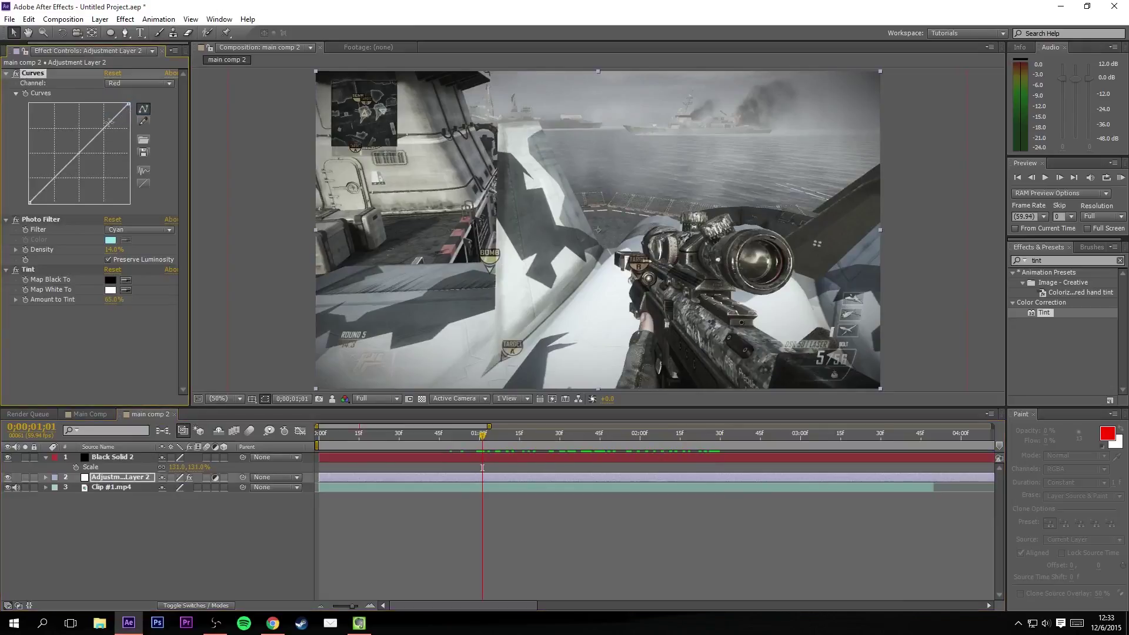
{"action": "left_click_drag", "start_coordinate": [107, 123], "coordinate": [104, 121]}
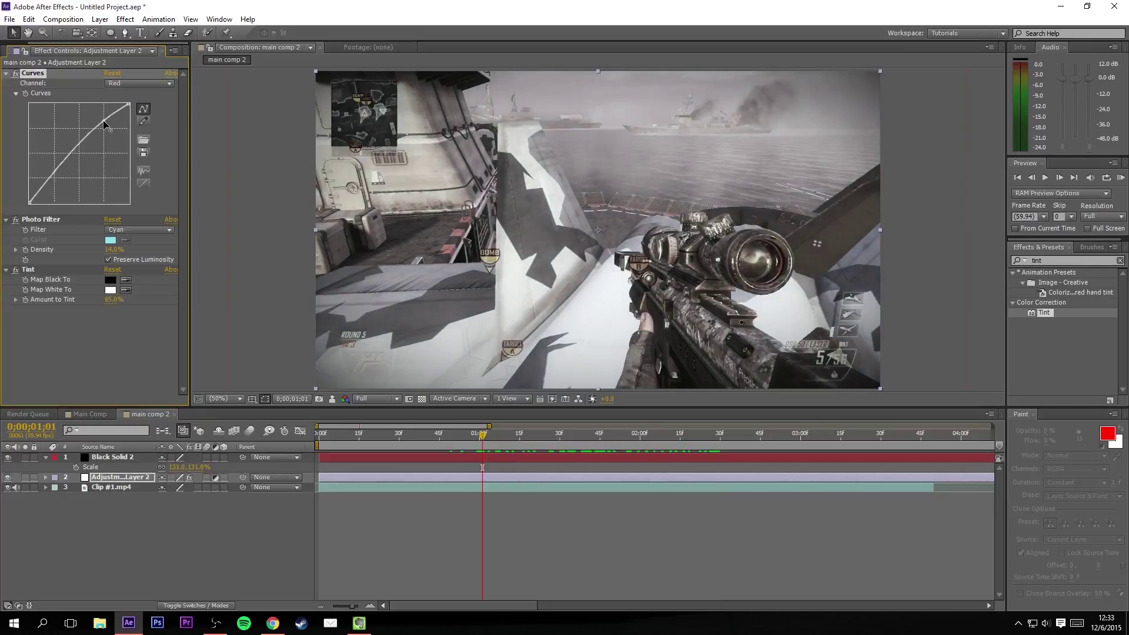
{"action": "left_click", "coordinate": [565, 434]}
{"action": "left_click_drag", "start_coordinate": [600, 435], "coordinate": [722, 447]}
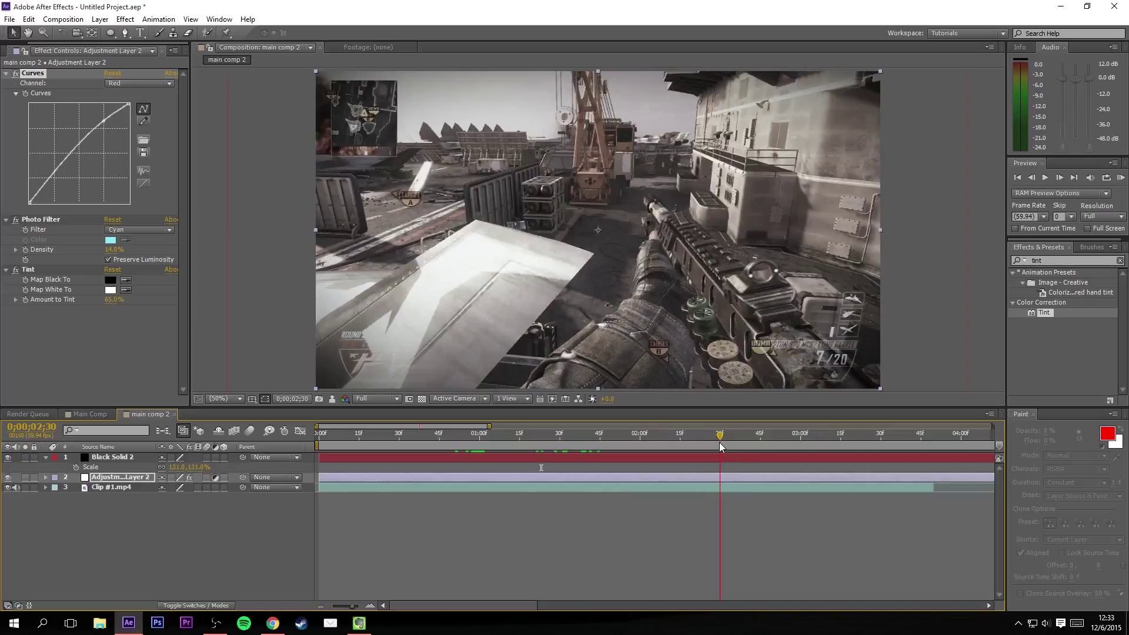
Clear the effects search and expand Magic Bullet Looks to show its Looks preset
{"action": "left_click_drag", "start_coordinate": [723, 447], "coordinate": [713, 447]}
{"action": "left_click", "coordinate": [1047, 261]}
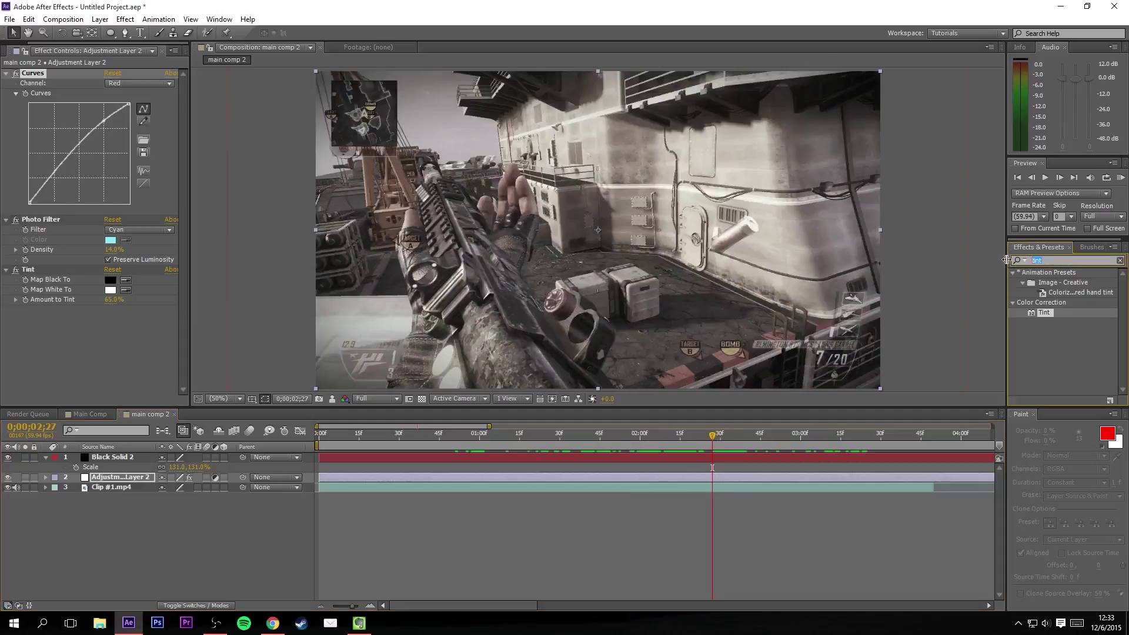
{"action": "type", "text": "magic"}
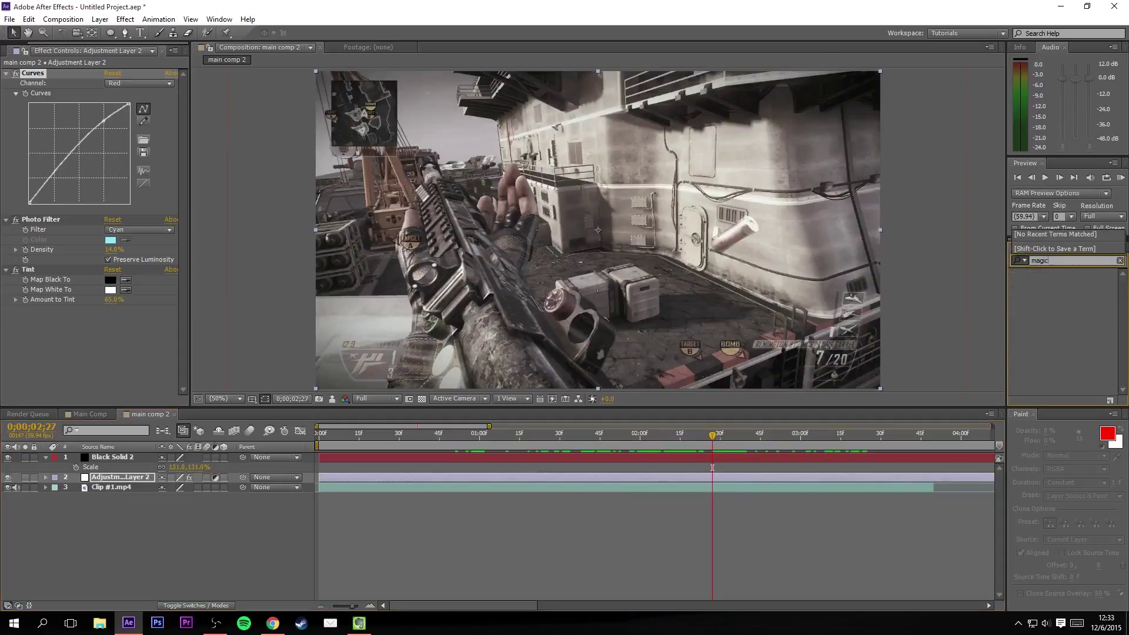
{"action": "key", "text": "BackSpace"}
{"action": "key", "text": "BackSpace"}
{"action": "key", "text": "BackSpace"}
{"action": "key", "text": "BackSpace"}
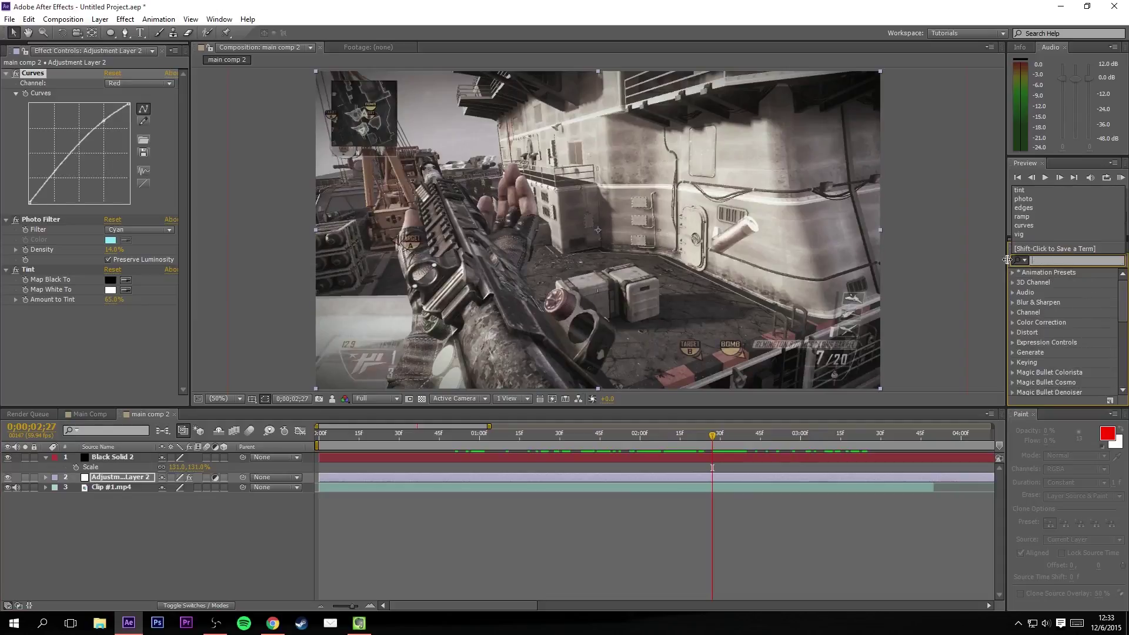
{"action": "scroll", "coordinate": [1067, 382], "scroll_direction": "down", "scroll_amount": 2}
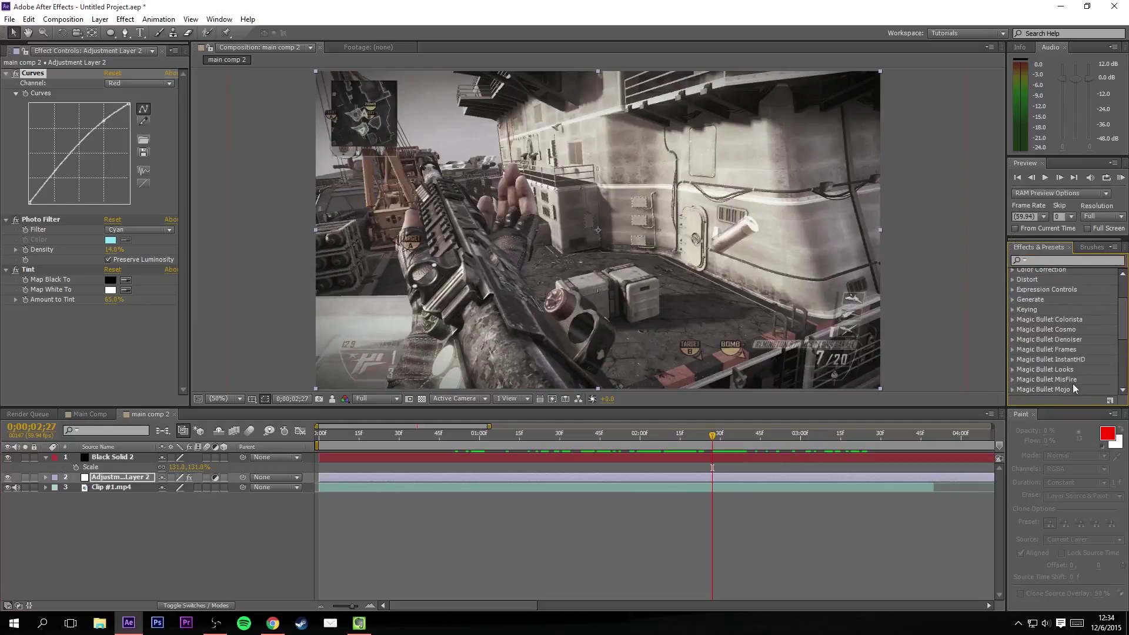
{"action": "left_click", "coordinate": [1013, 371]}
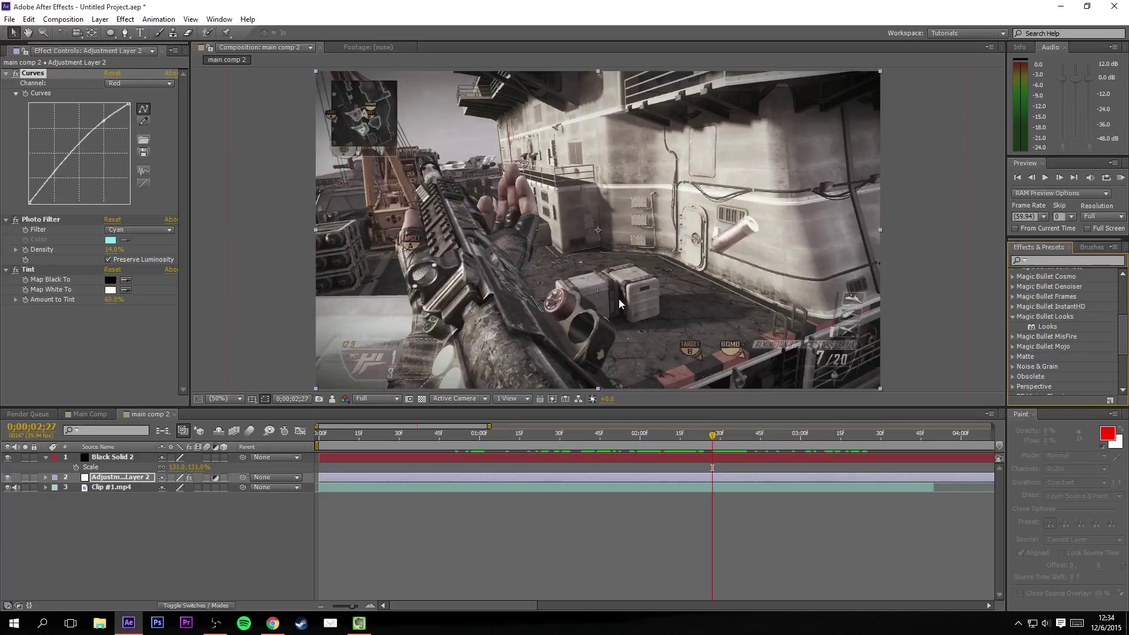
Zoom the timeline out and move back to an earlier frame near 1:14
{"action": "left_click", "coordinate": [611, 438]}
{"action": "left_click", "coordinate": [517, 436]}
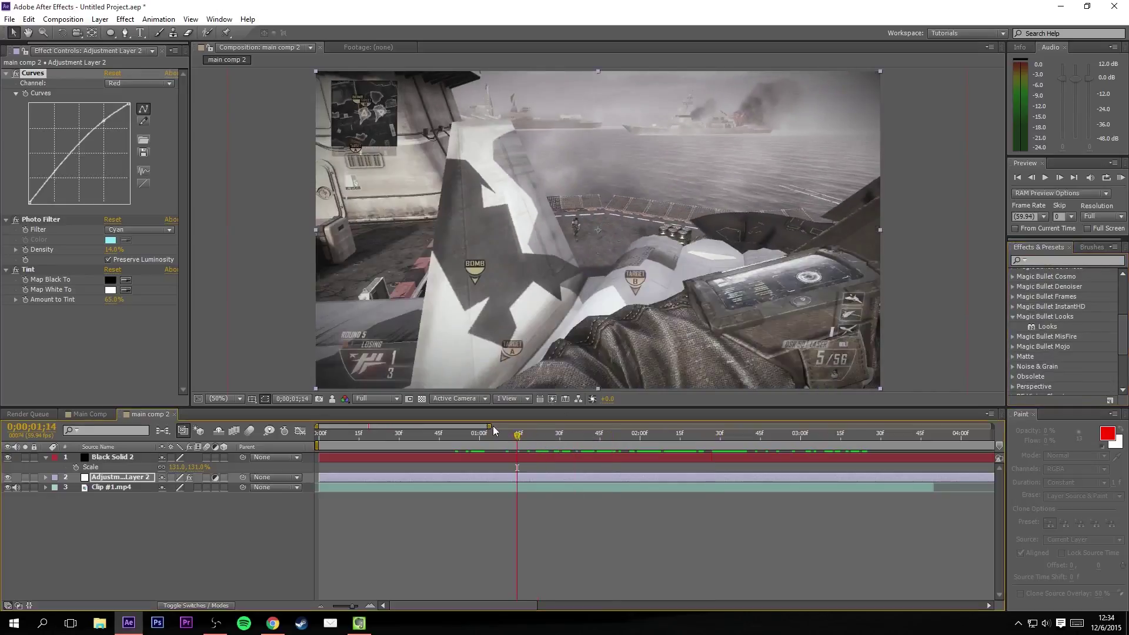
{"action": "left_click_drag", "start_coordinate": [488, 426], "coordinate": [415, 437]}
{"action": "left_click", "coordinate": [577, 433]}
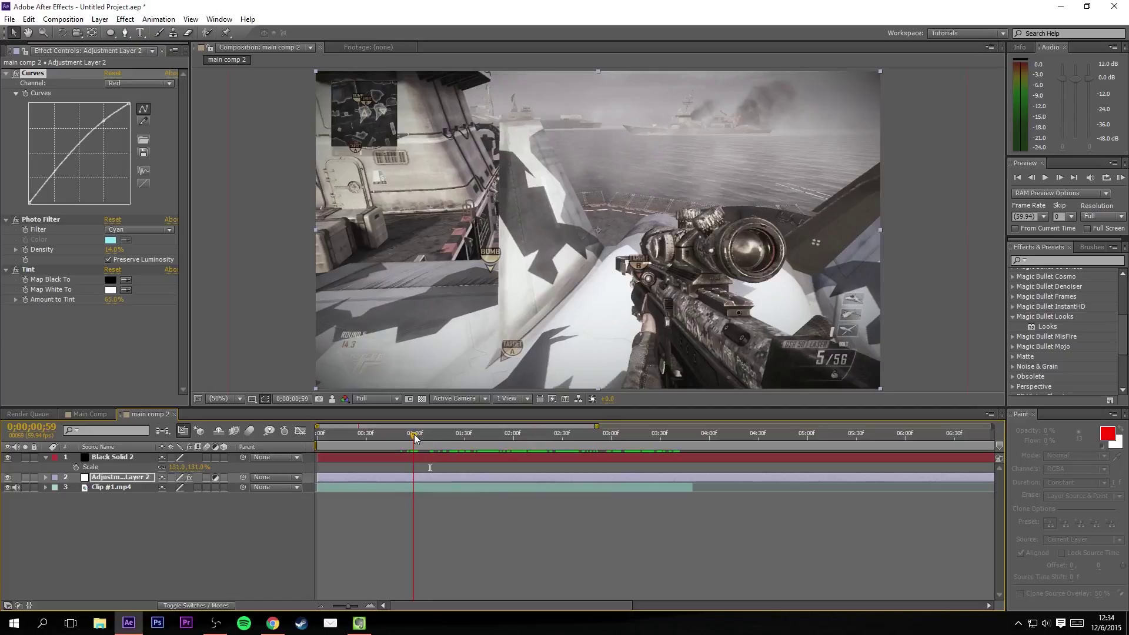
{"action": "left_click_drag", "start_coordinate": [414, 437], "coordinate": [375, 436]}
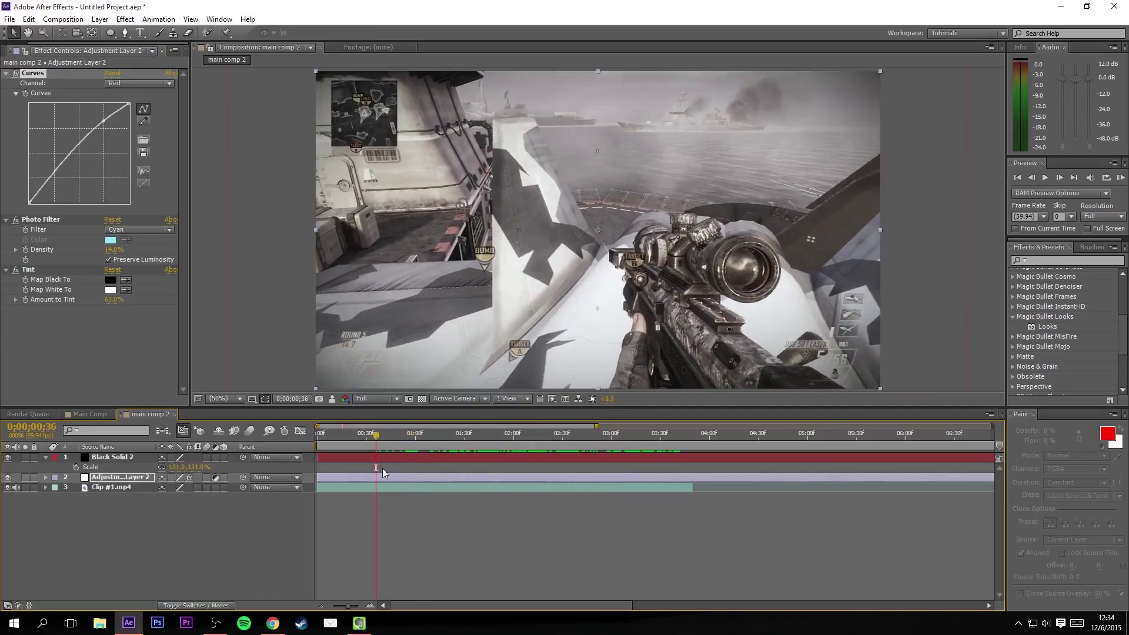